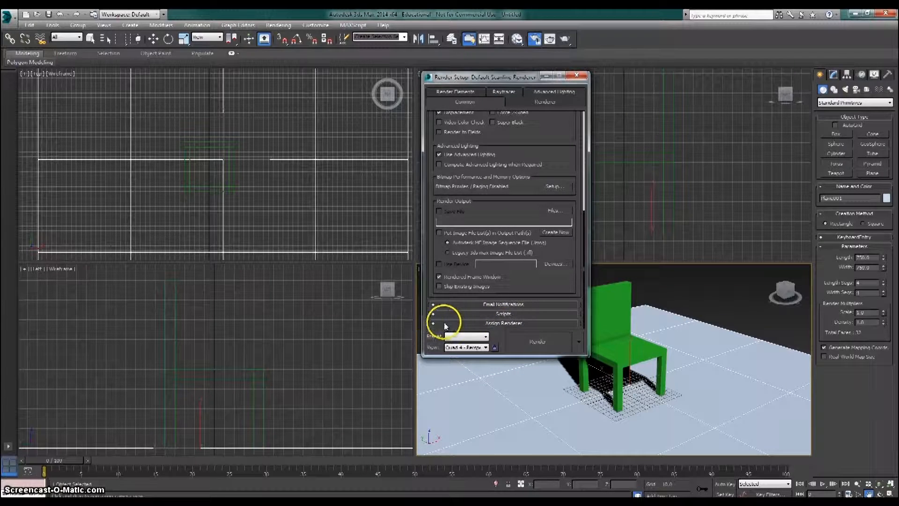
- Assign NVIDIA mental ray as the production renderer and close the render setup
left_click(435, 324)
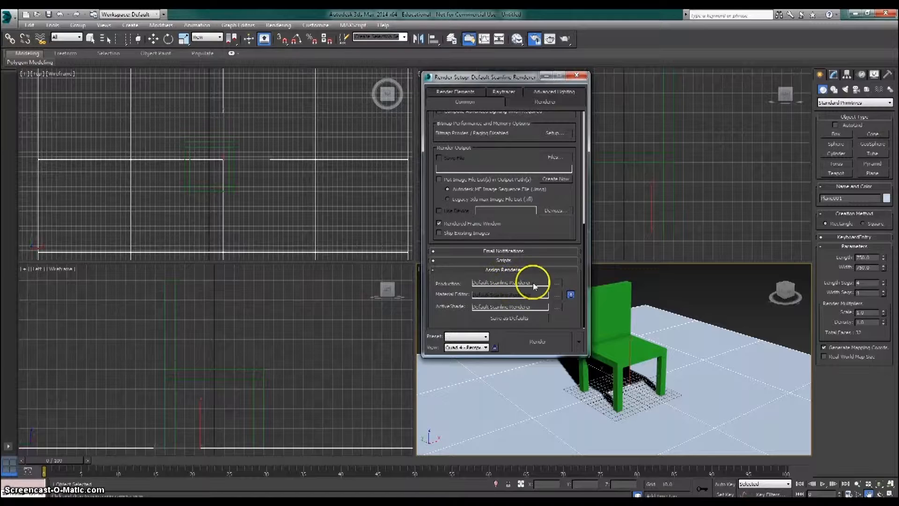
left_click(557, 283)
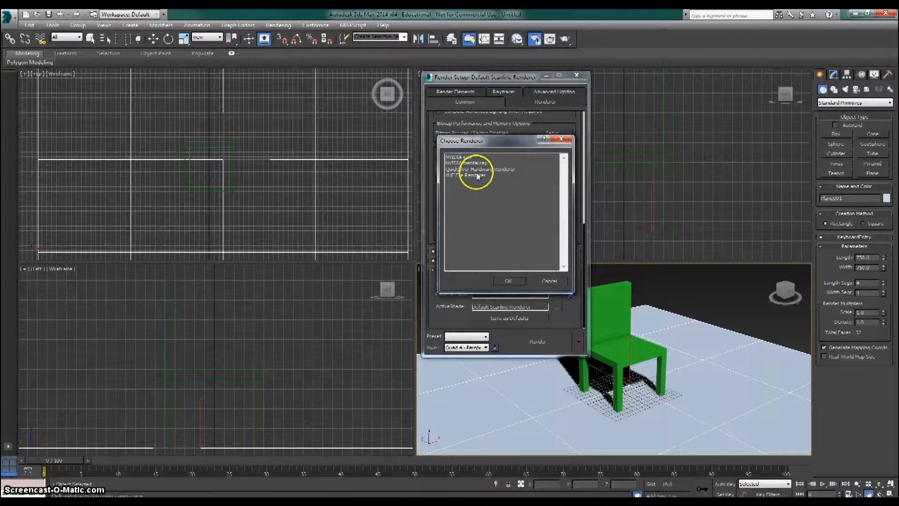
left_click(467, 163)
left_click(517, 280)
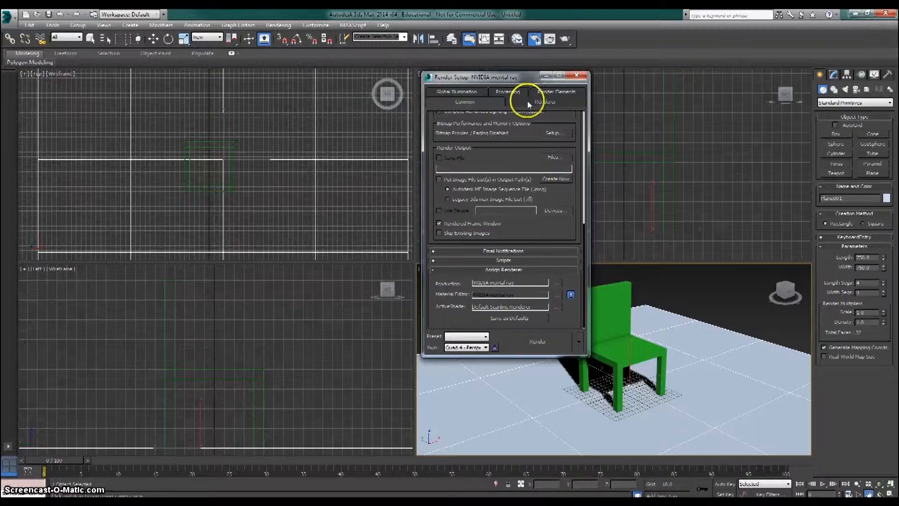
left_click(572, 75)
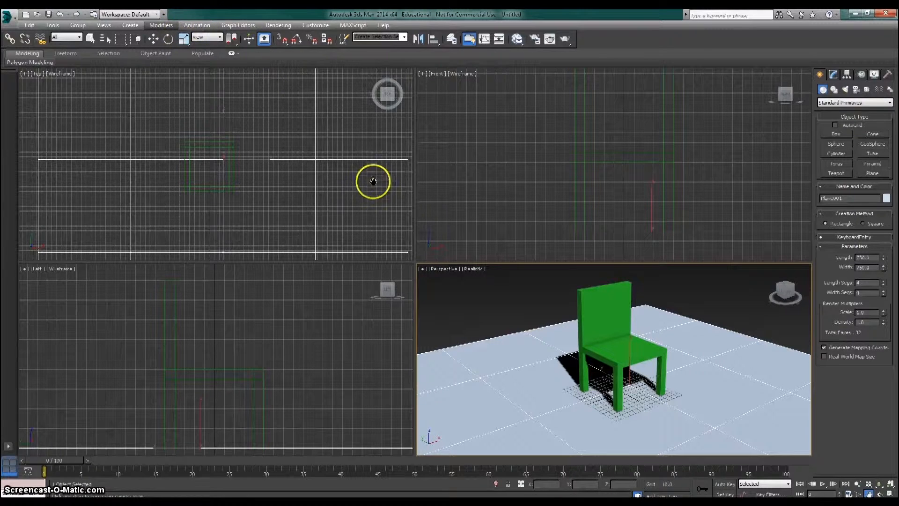
- Open the Material Editor in compact mode and select the first material sample slot
mouse_move(610, 370)
left_mouse_down()
mouse_move(606, 364)
mouse_move(619, 374)
left_mouse_up()
key("m")
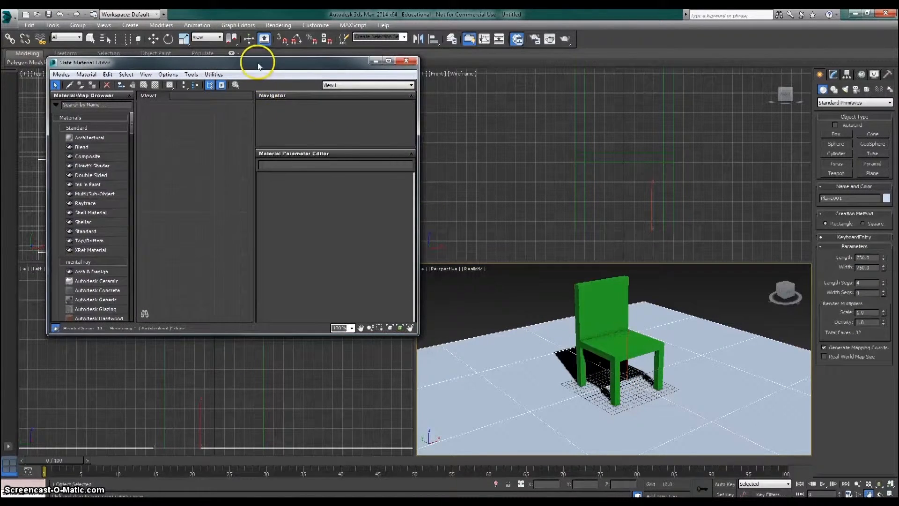
left_click_drag(261, 61, 331, 70)
left_click(132, 83)
left_click(150, 93)
left_click_drag(186, 62, 320, 68)
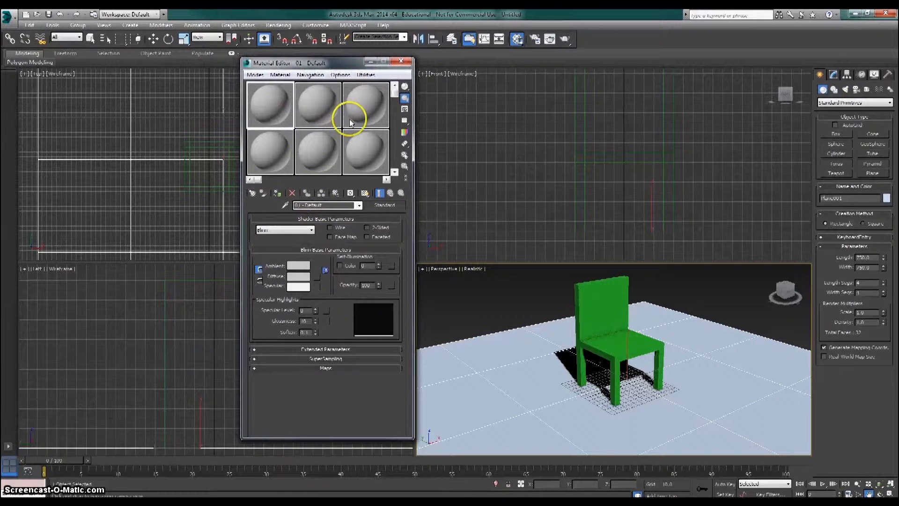
left_click(295, 151)
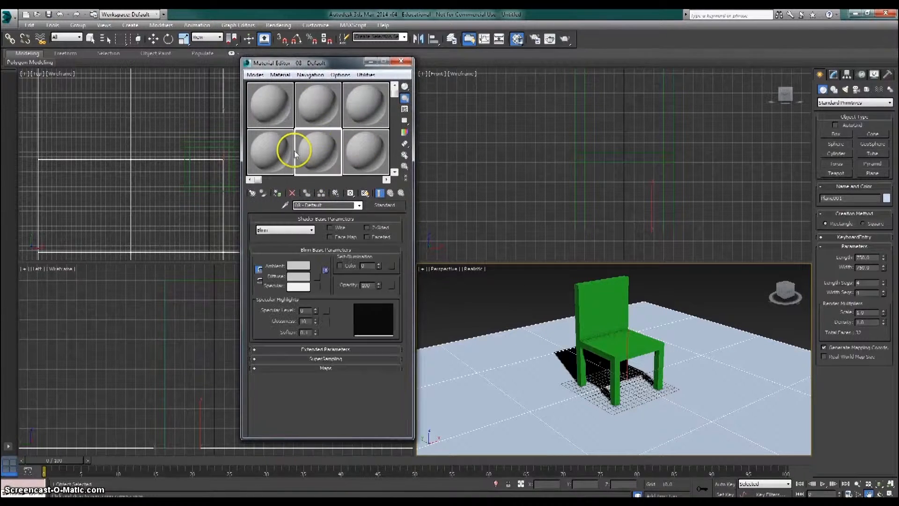
left_click(280, 113)
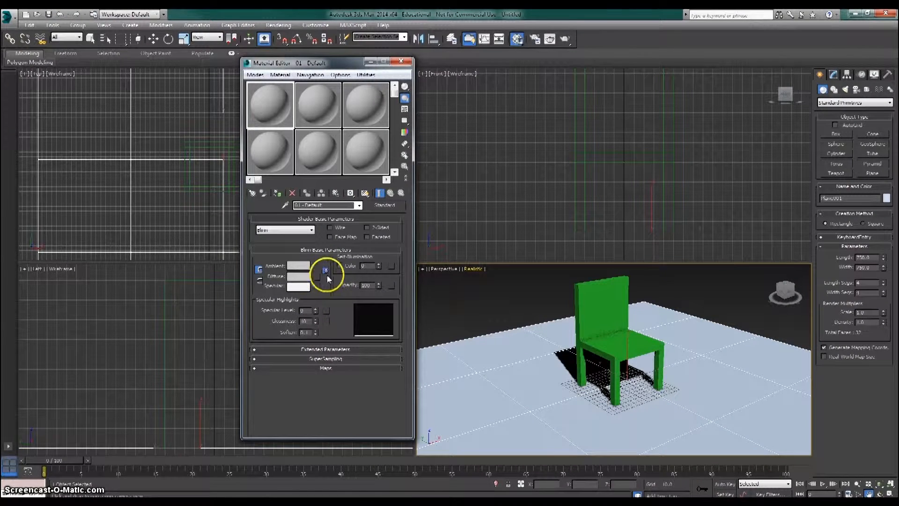
- Set the first material's diffuse color to a deep blue-violet
left_click(298, 280)
left_click_drag(216, 81, 208, 80)
left_click_drag(265, 73, 266, 67)
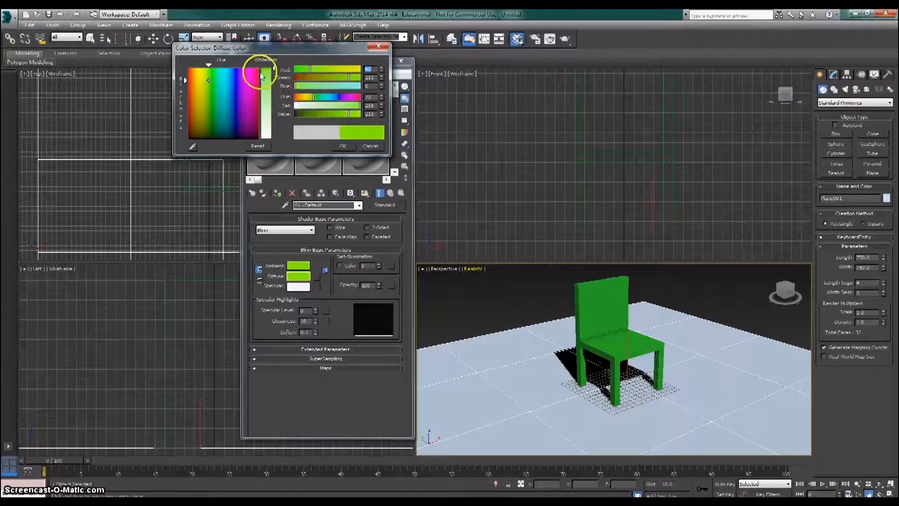
left_click(237, 101)
left_click(343, 146)
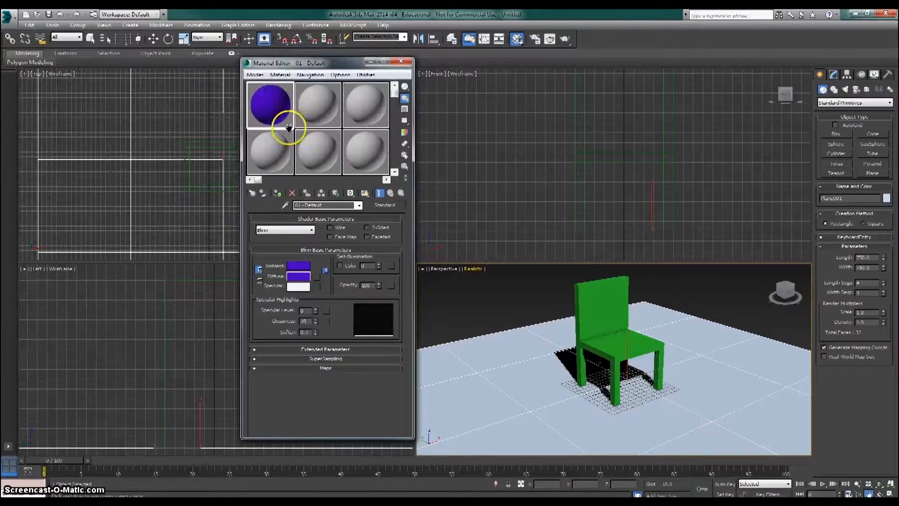
- Open an enlarged preview of the blue-violet material sample and place it beside the Material Editor
double_click(265, 109)
left_click_drag(125, 56, 479, 79)
left_click_drag(525, 156, 726, 302)
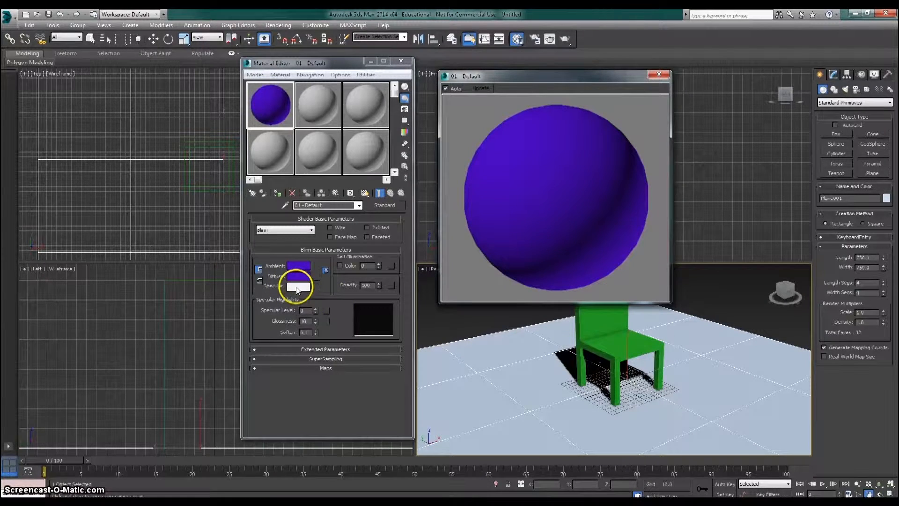
- Raise the material's specular level and glossiness to give it a small, bright highlight
left_click(298, 287)
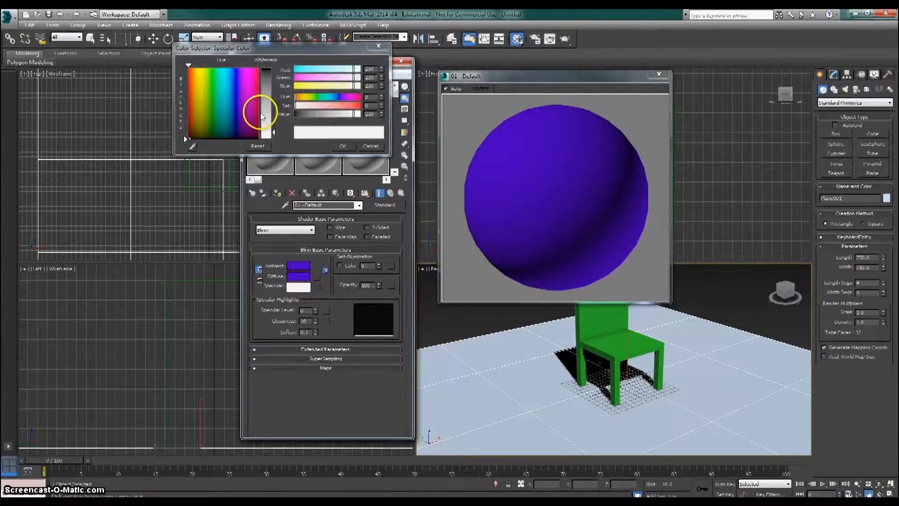
left_click(368, 146)
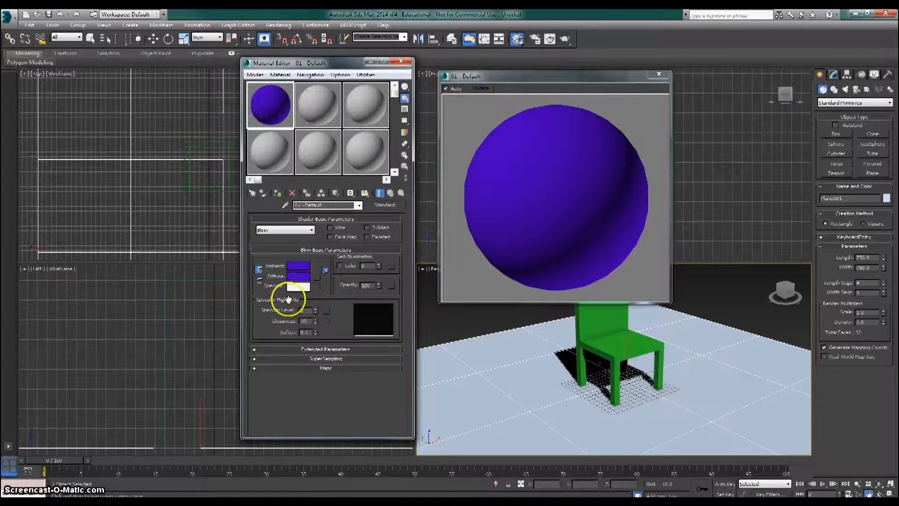
mouse_move(315, 310)
left_mouse_down()
mouse_move(315, 288)
mouse_move(314, 322)
left_mouse_up()
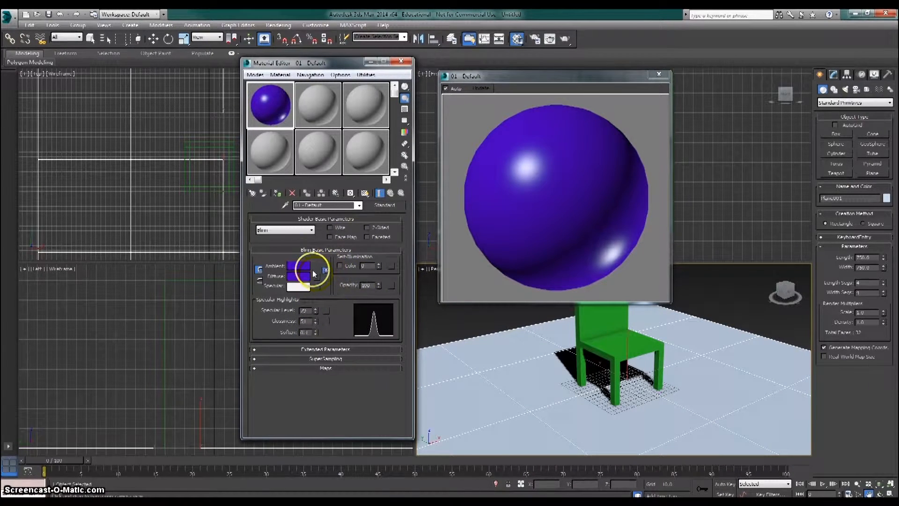
- Try a pink specular color on the material and reset it to the original white
left_click(303, 286)
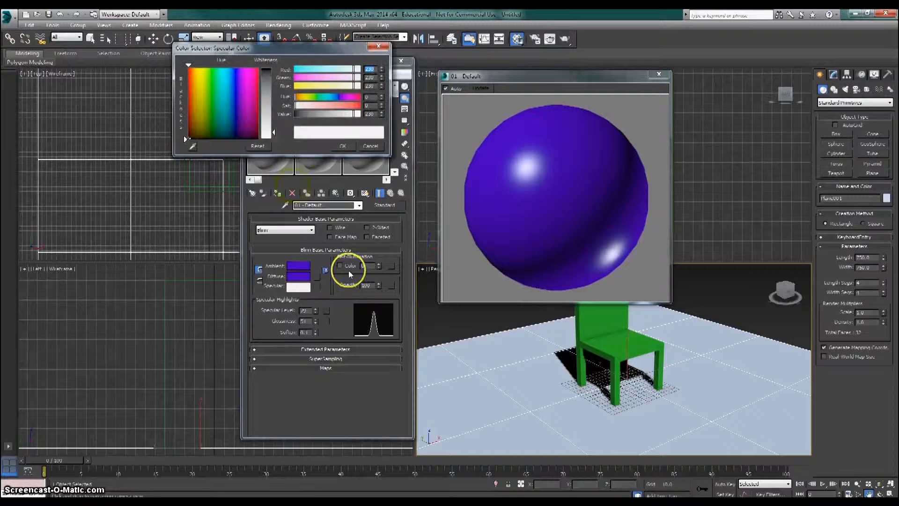
left_click(249, 100)
left_click(265, 94)
left_click_drag(266, 97, 266, 81)
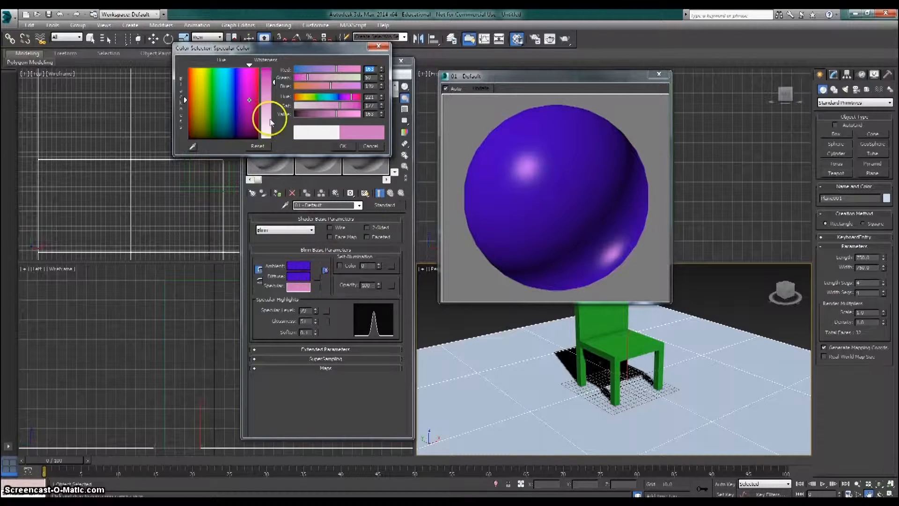
left_click(258, 146)
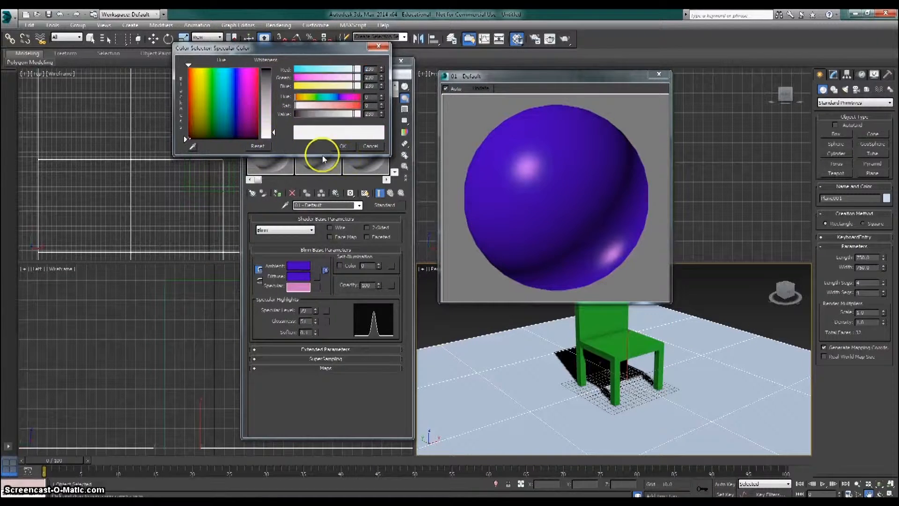
left_click(339, 146)
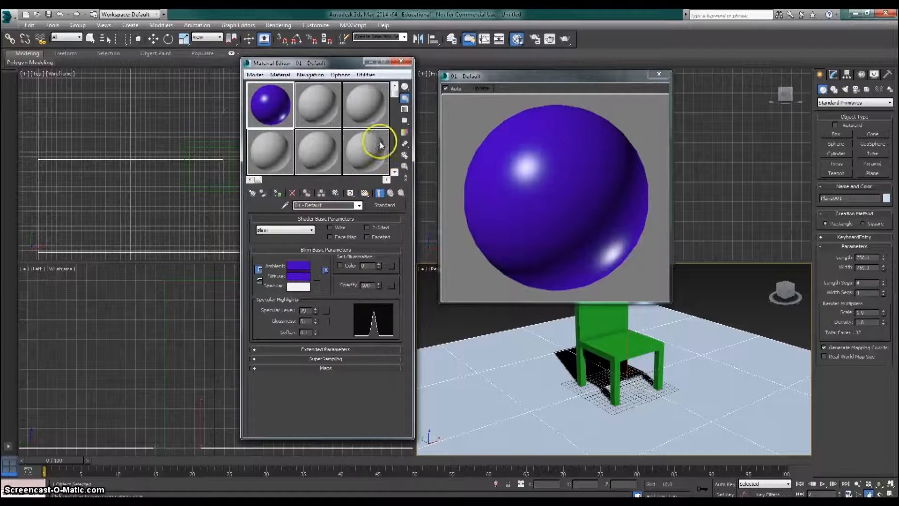
- Turn on the multicolored checkered sample background and try out the material's opacity, leaving it at 100
left_click(406, 111)
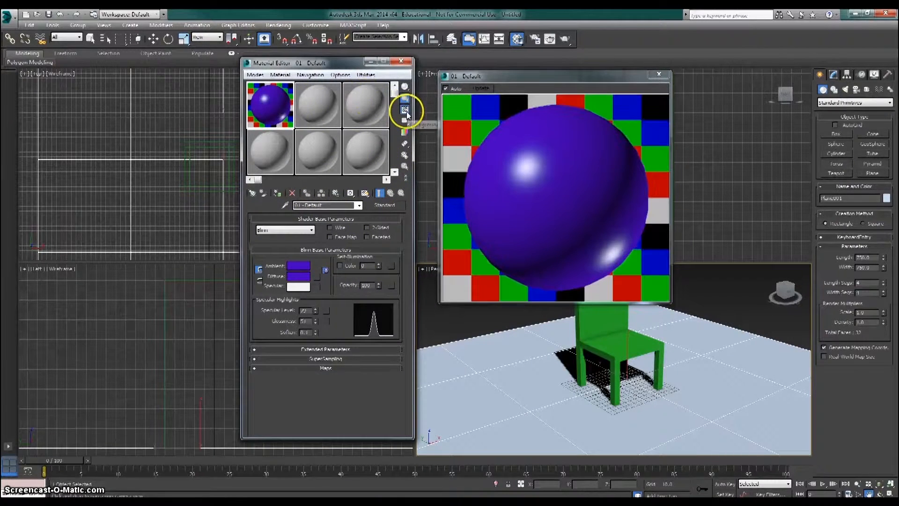
left_click_drag(455, 75, 536, 94)
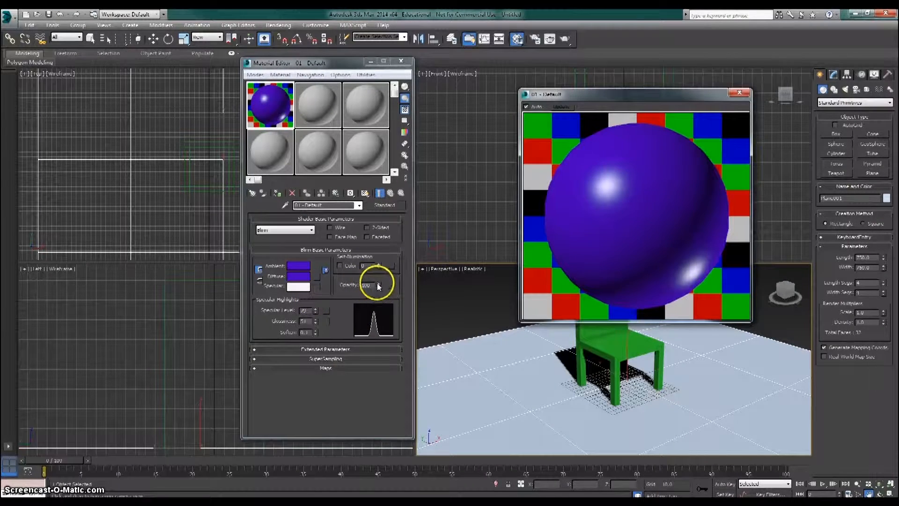
left_click_drag(378, 283, 380, 260)
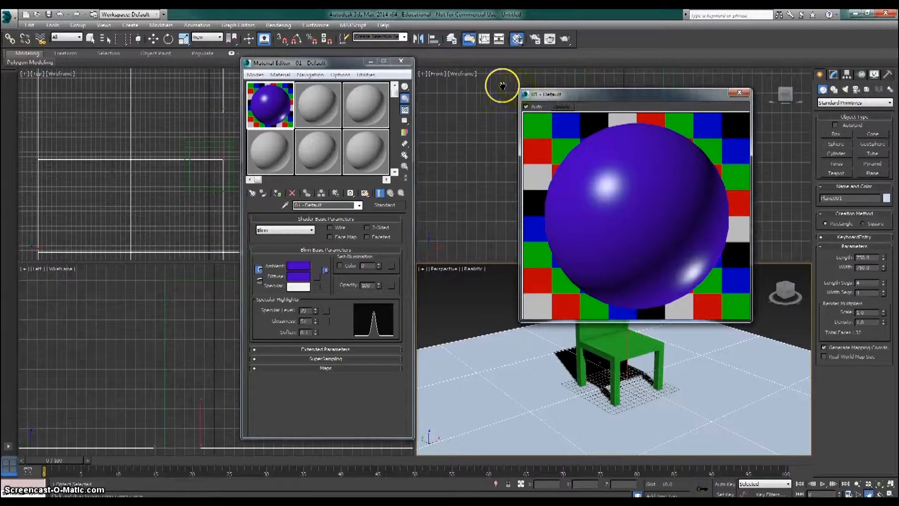
left_click_drag(552, 96, 465, 62)
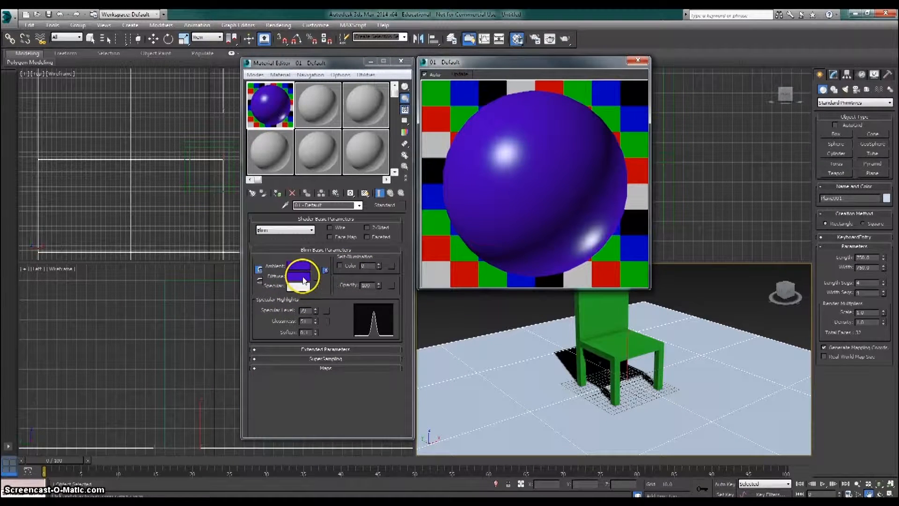
- Try a Checker map on the material's diffuse color and clear it again
left_click(316, 277)
left_click(316, 277)
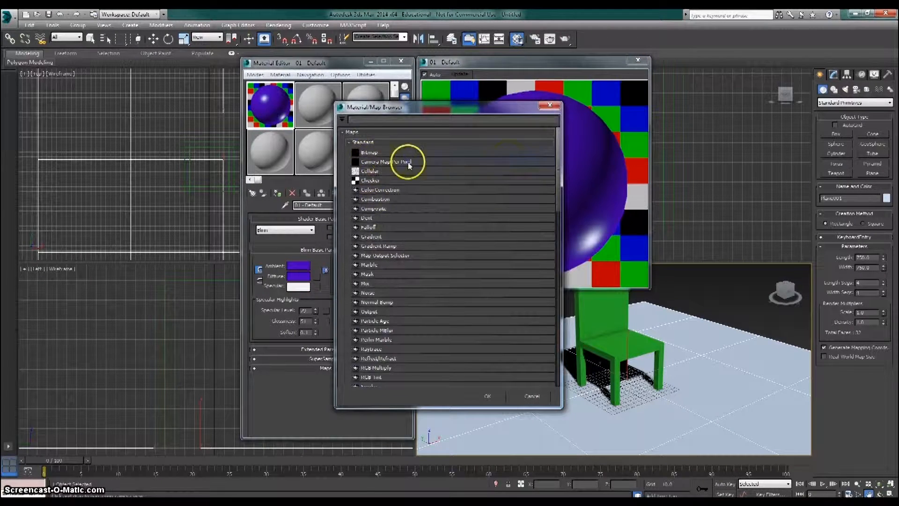
scroll(558, 164, "down", 1)
left_click(382, 166)
double_click(375, 166)
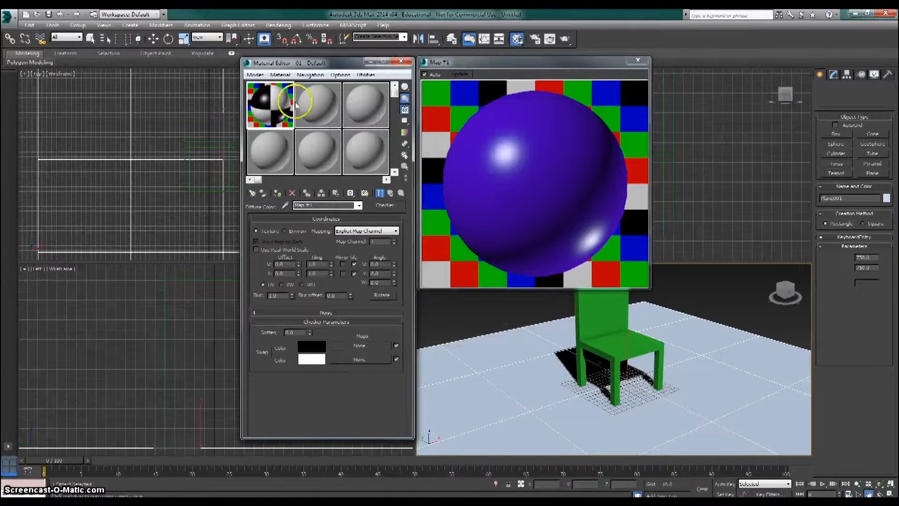
left_click(359, 206)
left_click(328, 215)
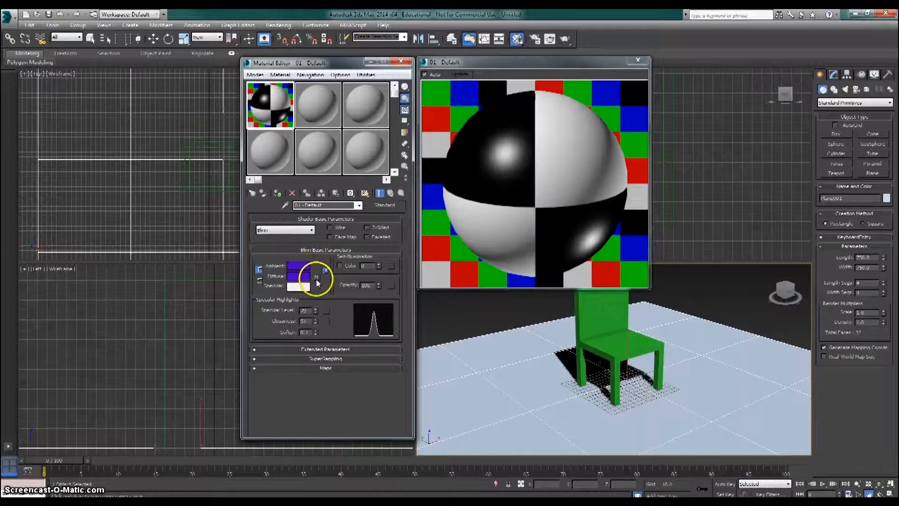
right_click(316, 279)
left_click(330, 307)
- Assign the bitmap wood _texture1757.jpg from the Desktop as the material's diffuse map
left_click(316, 276)
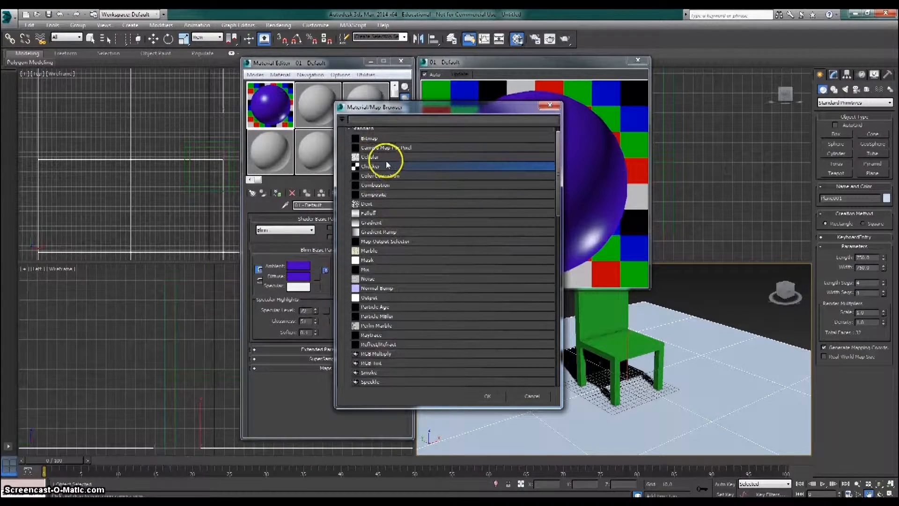
double_click(366, 138)
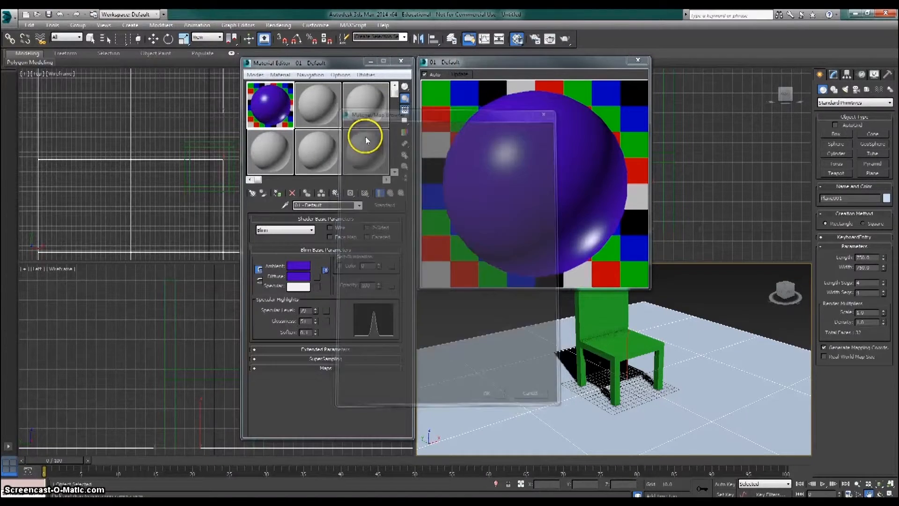
left_click_drag(141, 18, 313, 83)
left_click(345, 112)
left_click(345, 112)
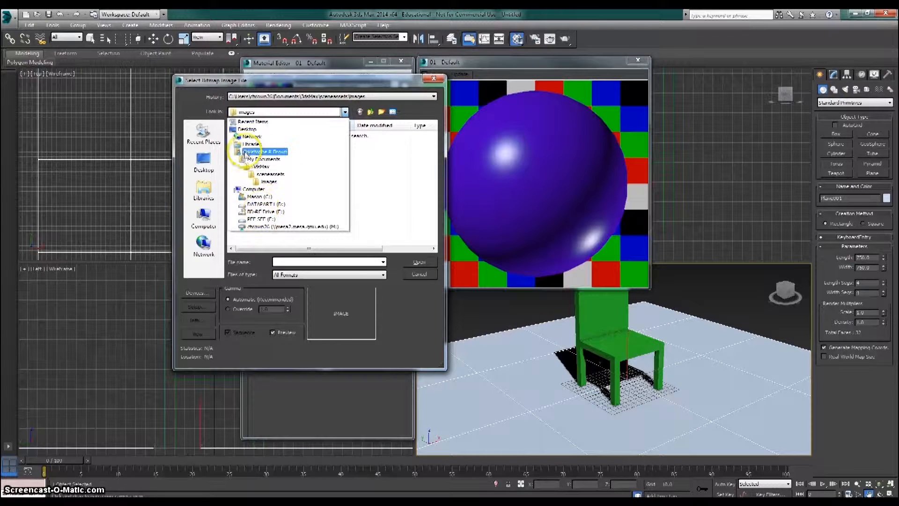
left_click(246, 129)
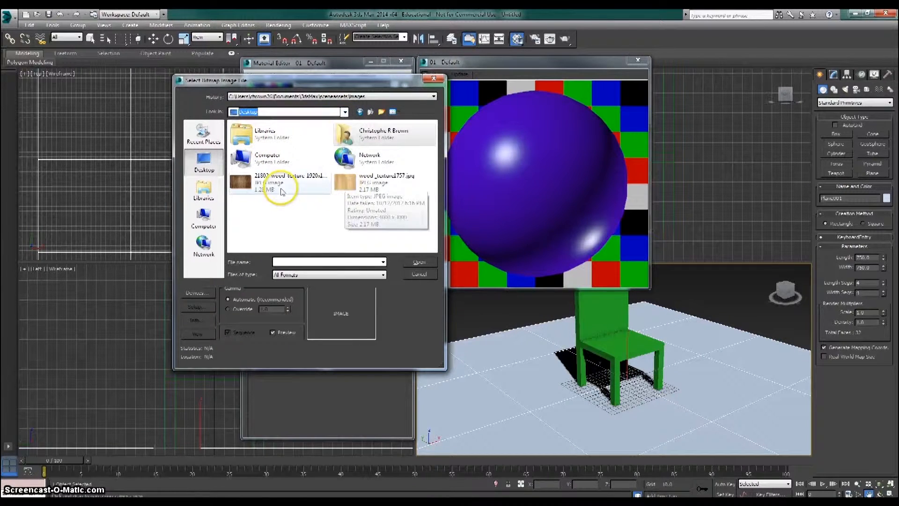
left_click(343, 185)
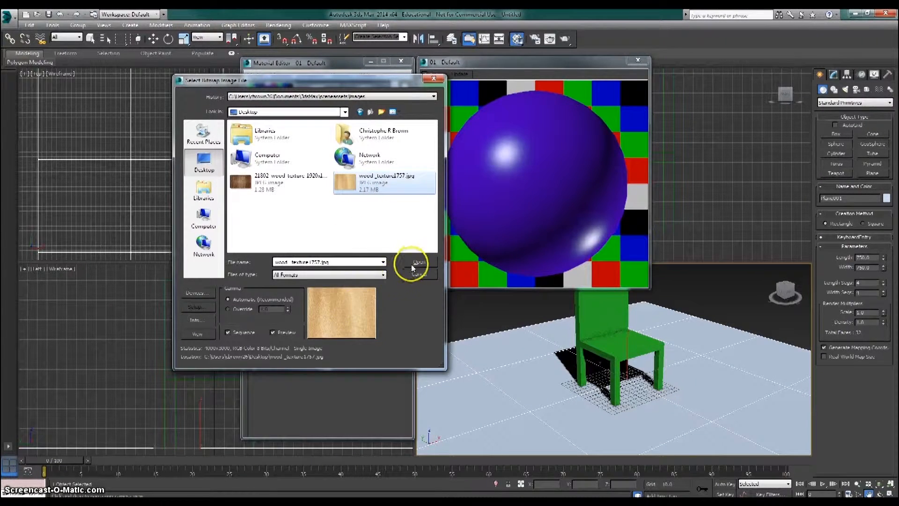
left_click(411, 265)
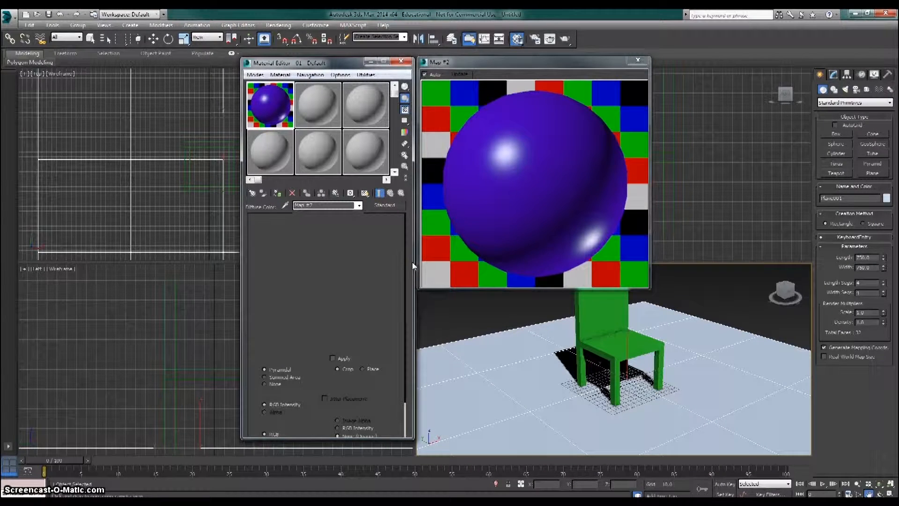
- Reduce the wood bitmap's blur to 0.01
left_click_drag(335, 63, 331, 56)
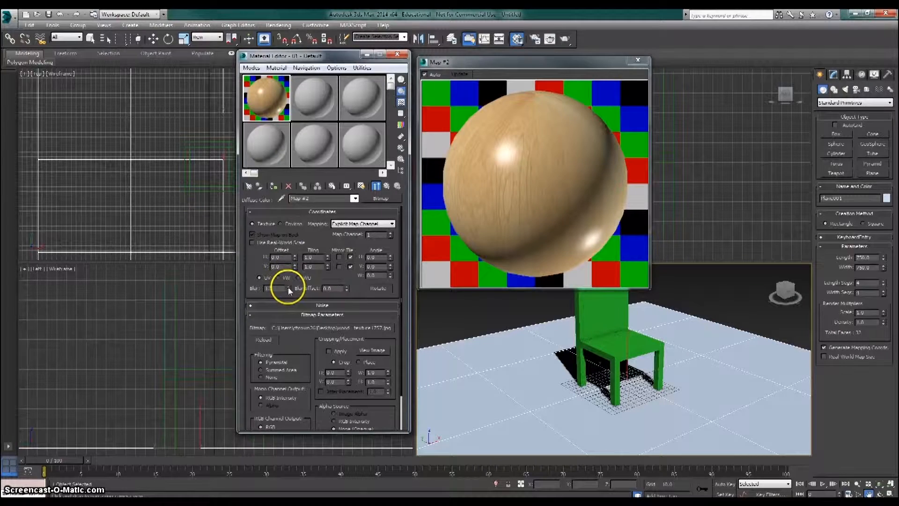
left_click_drag(289, 288, 288, 311)
left_click_drag(289, 322, 289, 337)
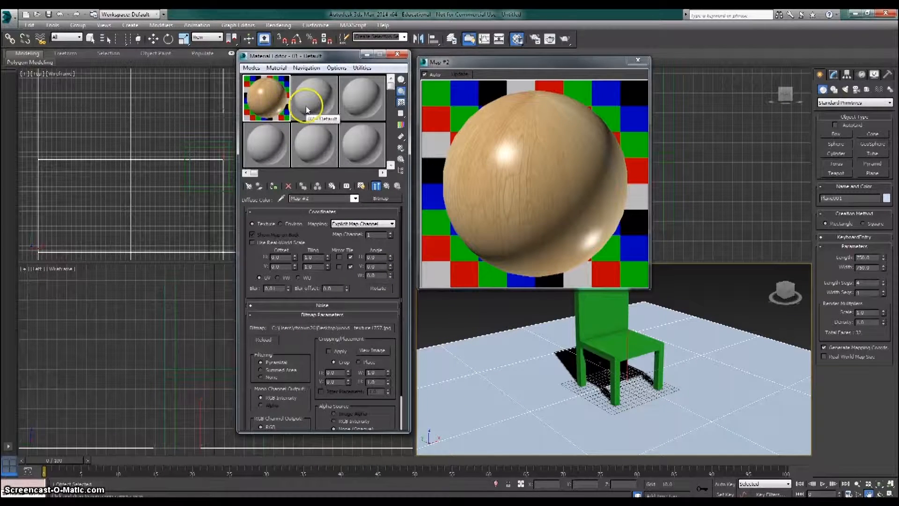
- Apply the wood material to the floor plane and show its shaded texture in the viewport
left_click_drag(268, 95, 510, 373)
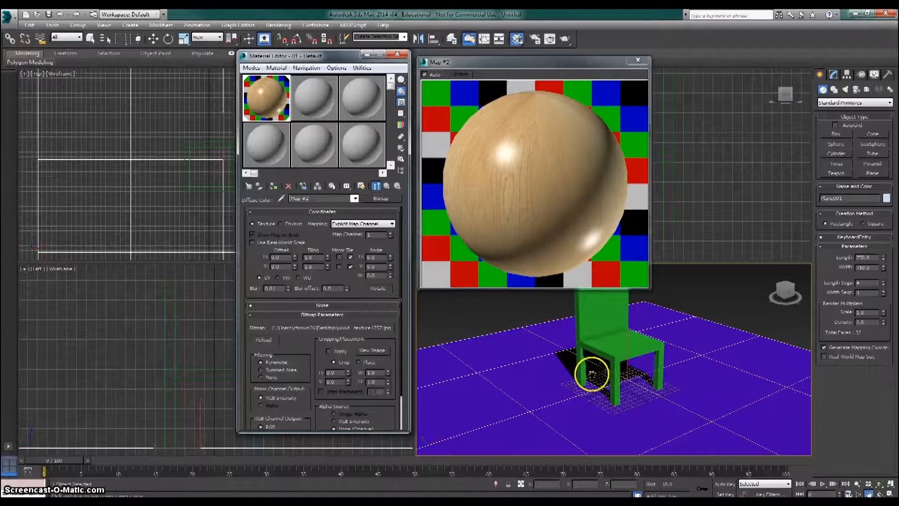
left_click(361, 186)
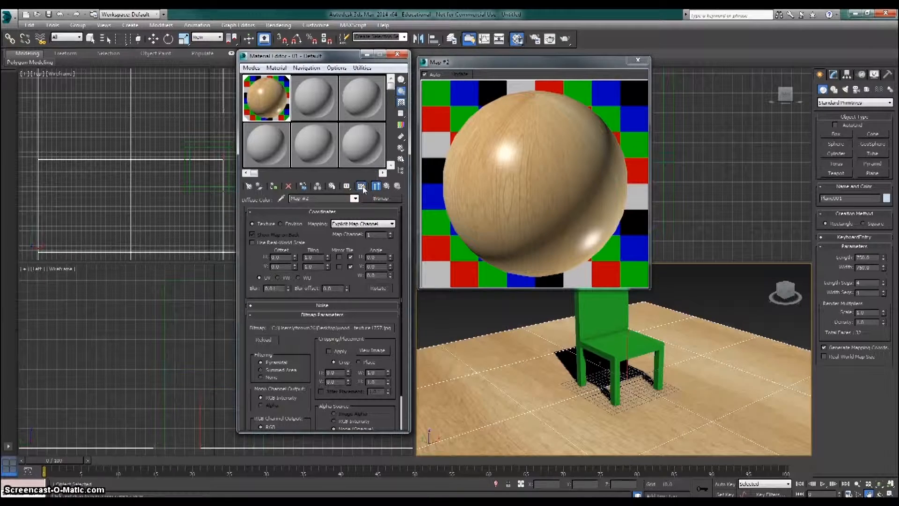
- Increase the wood bitmap's U tiling so the grain repeats more across the floor, and set its V tiling to 1.0
middle_click_drag(598, 396, 569, 376, "alt")
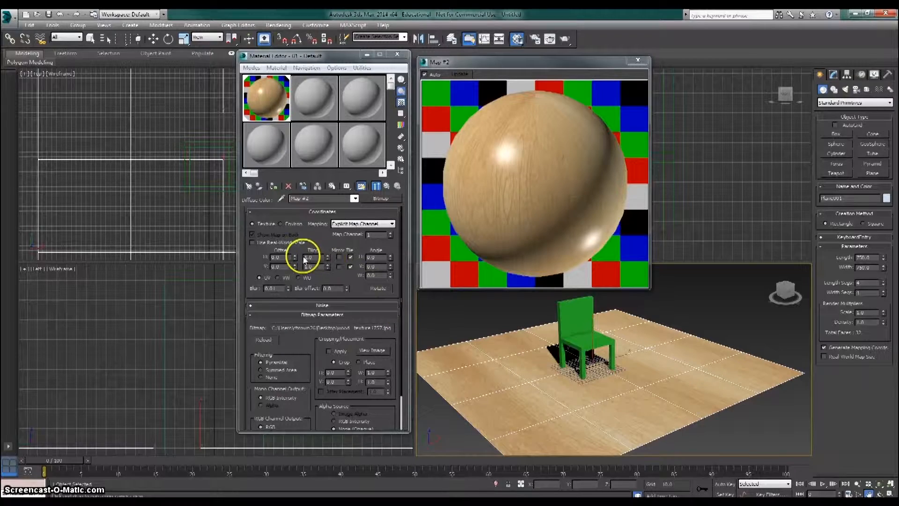
left_click(327, 256)
left_click_drag(327, 255, 327, 240)
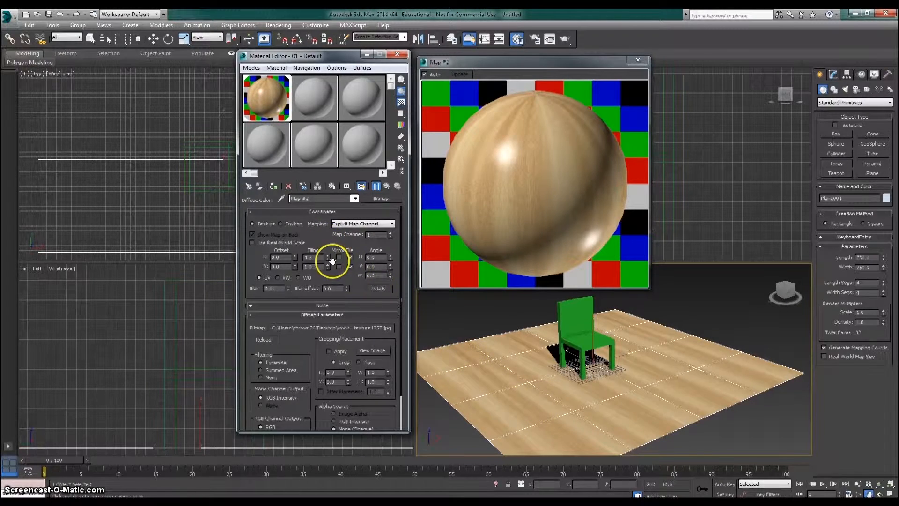
left_click_drag(329, 268, 291, 266)
type("1")
left_click(311, 257)
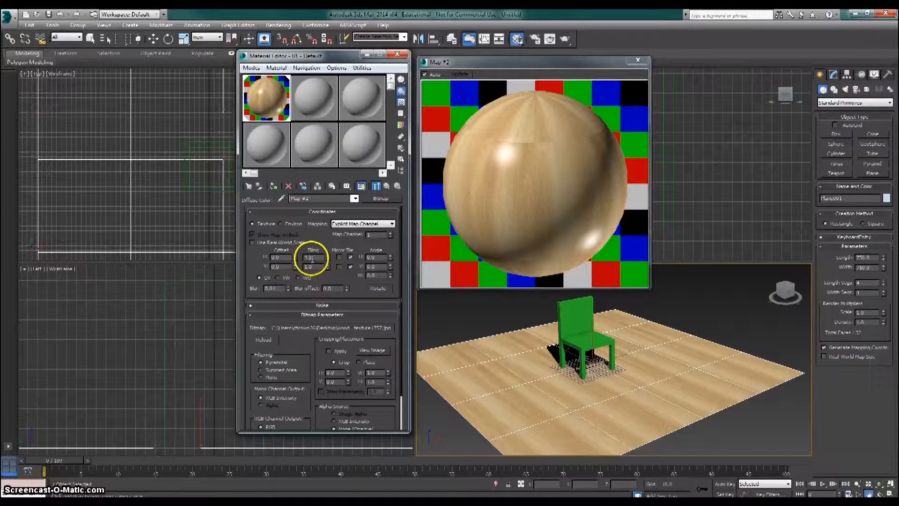
middle_click_drag(599, 354, 575, 358)
scroll(582, 355, "up", 5)
scroll(581, 356, "down", 5)
scroll(576, 364, "up", 2)
left_click_drag(317, 258, 280, 253)
type("1")
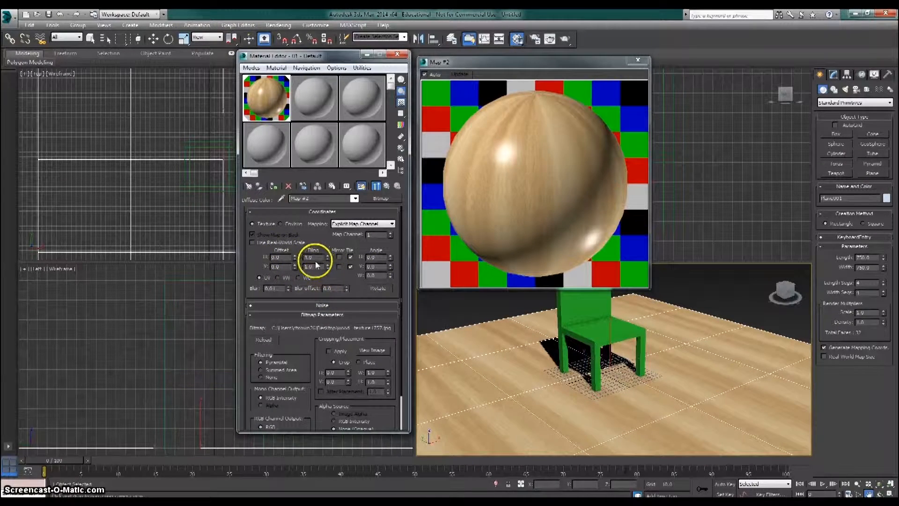
- Return to the parent wood material, raise its specular level and set its glossiness to 50
left_click(355, 198)
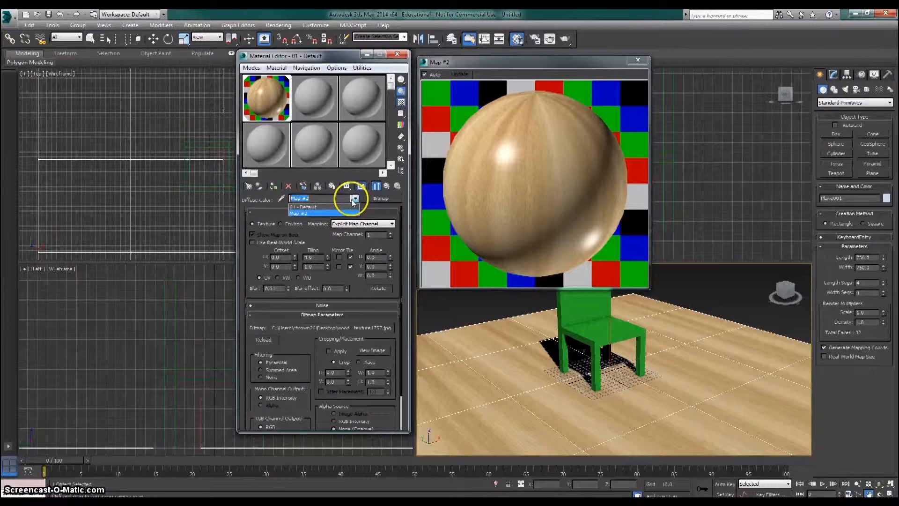
left_click(313, 211)
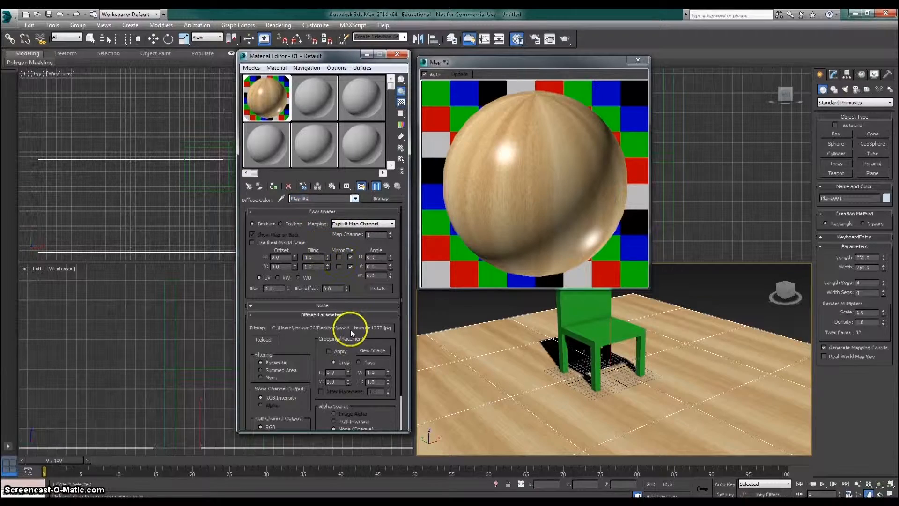
mouse_move(347, 345)
left_mouse_down()
mouse_move(348, 214)
mouse_move(357, 335)
left_mouse_up()
left_click(354, 198)
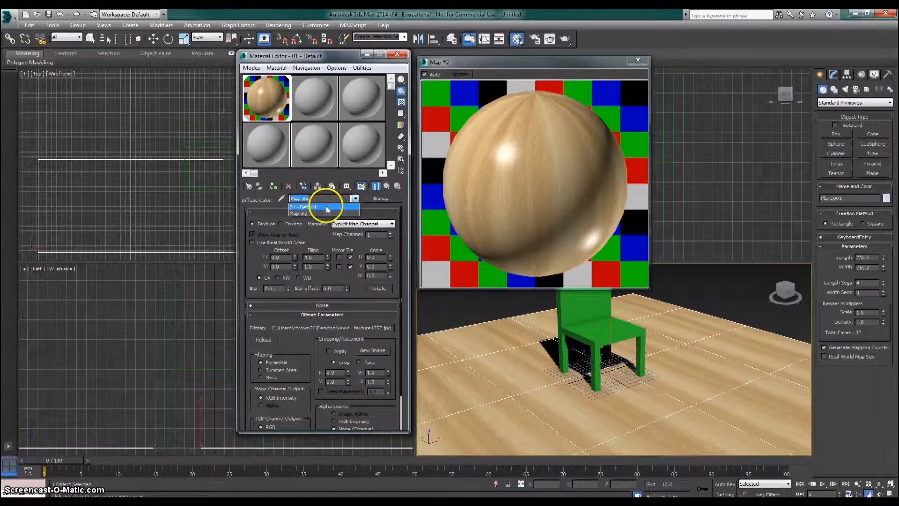
left_click(321, 207)
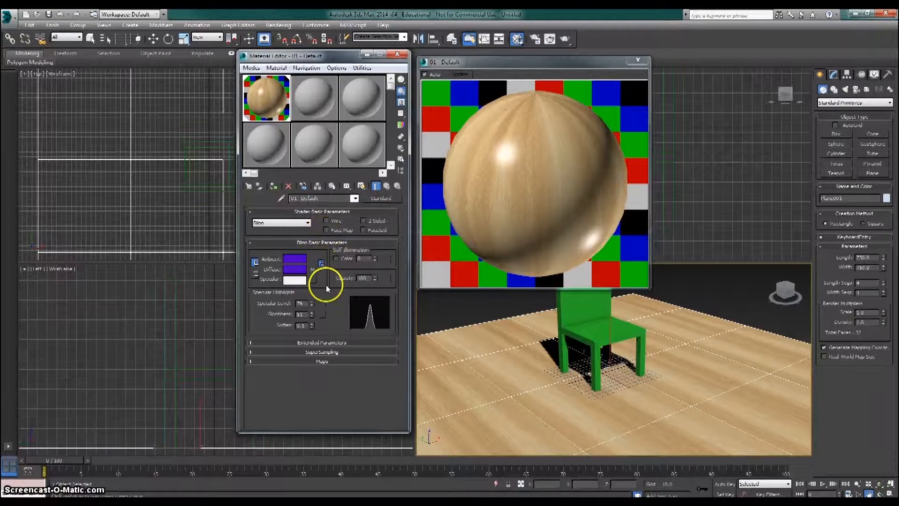
mouse_move(311, 302)
left_mouse_down()
mouse_move(311, 293)
mouse_move(322, 304)
mouse_move(312, 312)
left_mouse_up()
double_click(299, 313)
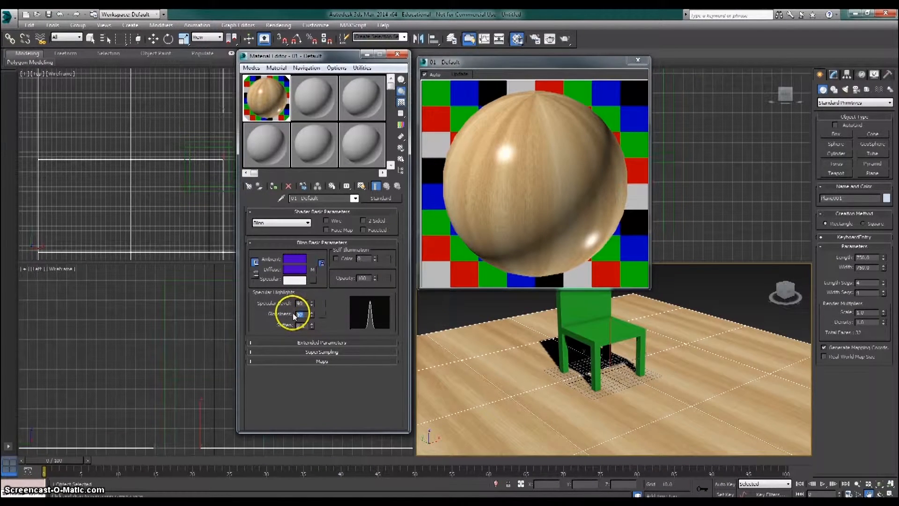
left_click(322, 314)
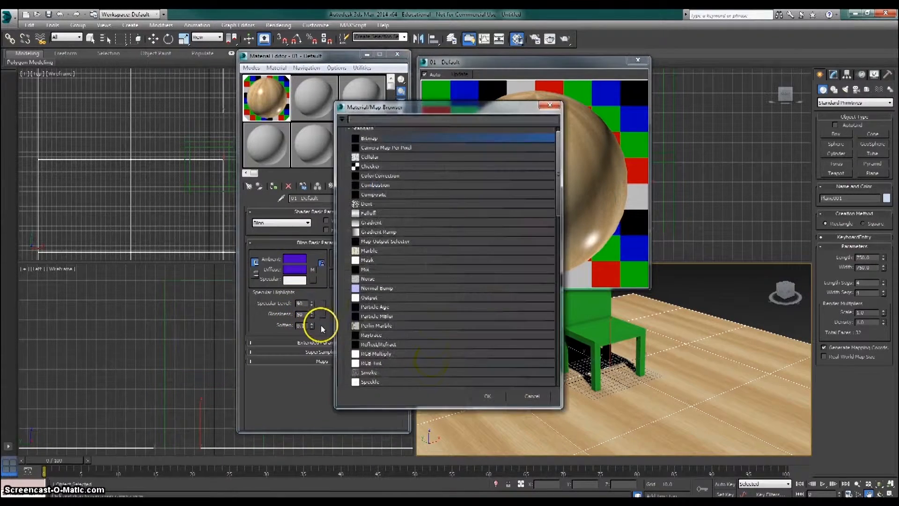
left_click(532, 397)
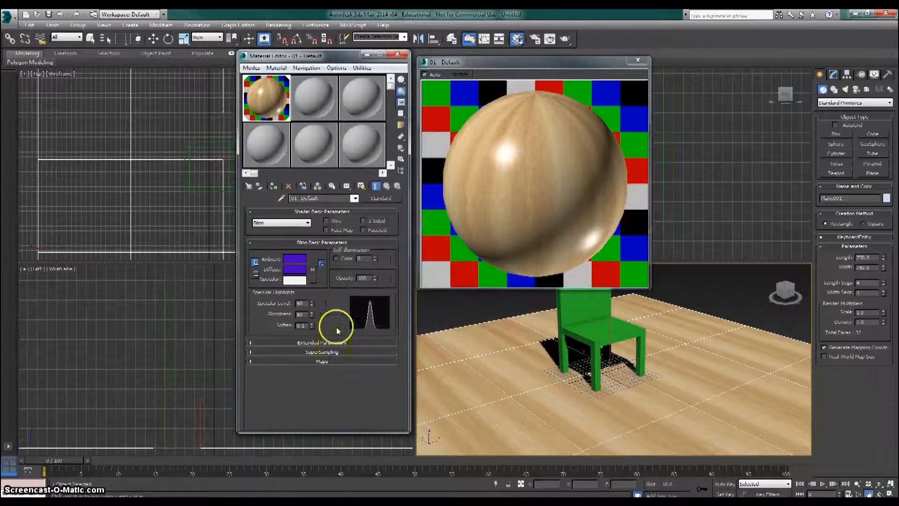
- Expand the wood material's list of maps and enable the Reflection channel
left_click(251, 361)
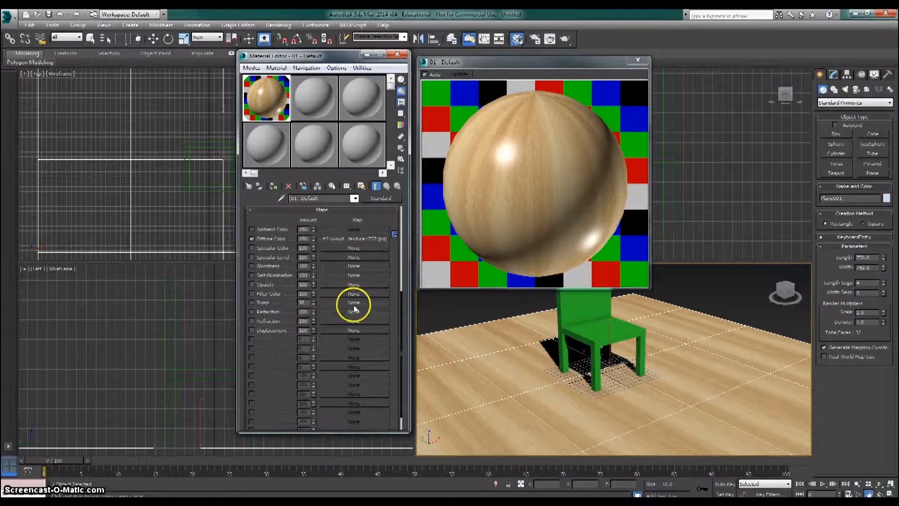
scroll(292, 250, "up", 2)
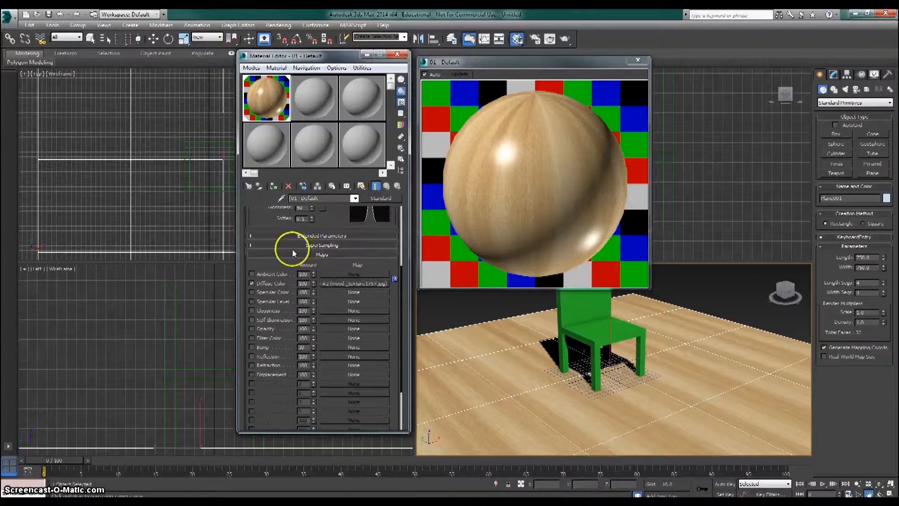
scroll(333, 256, "down", 1)
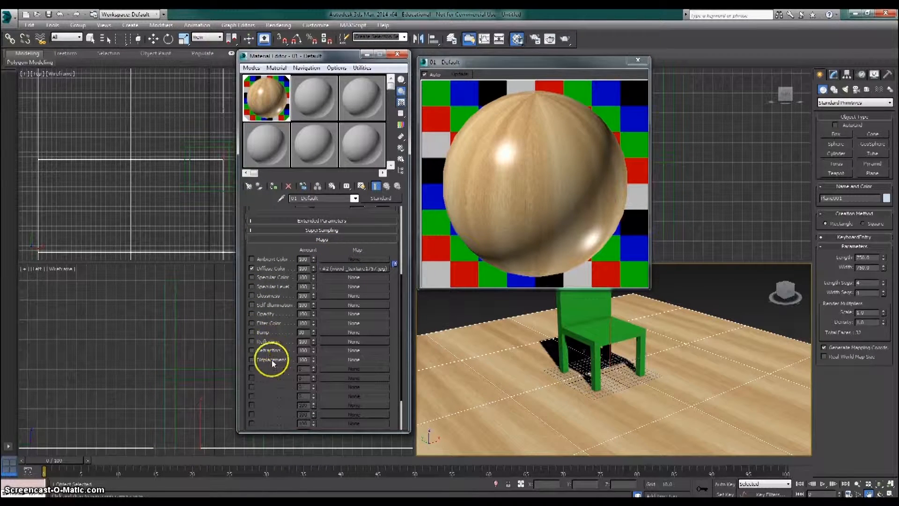
left_click(252, 341)
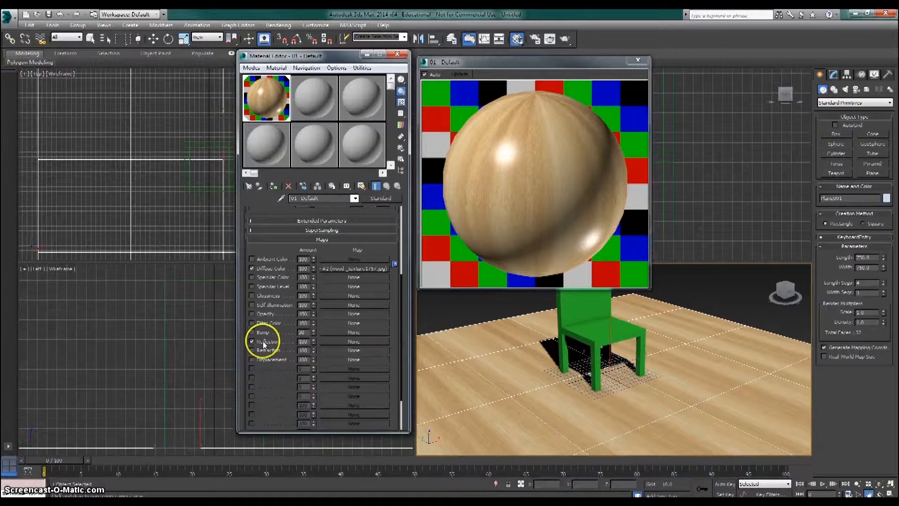
- Try a Raytrace map with Auto Detect trace mode in the wood material's Reflection channel and clear it again
left_click(352, 341)
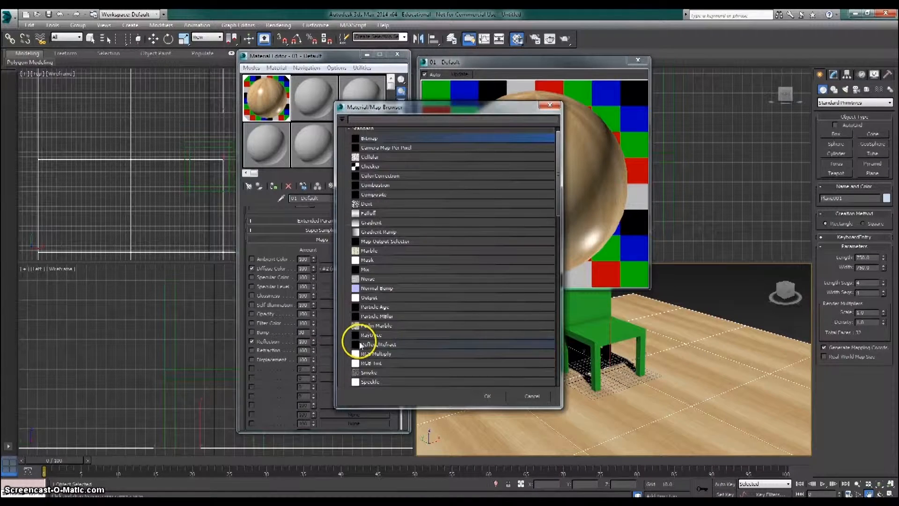
scroll(412, 272, "down", 4)
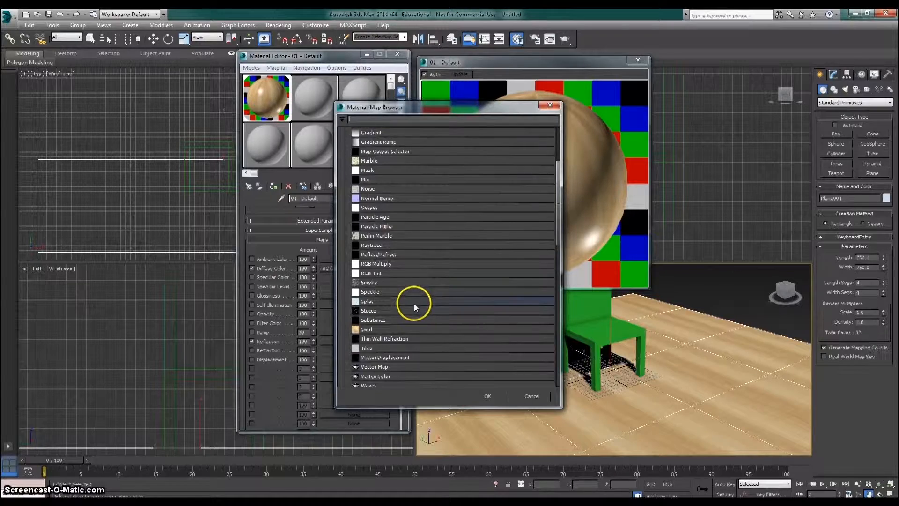
scroll(414, 303, "down", 1)
left_click(382, 223)
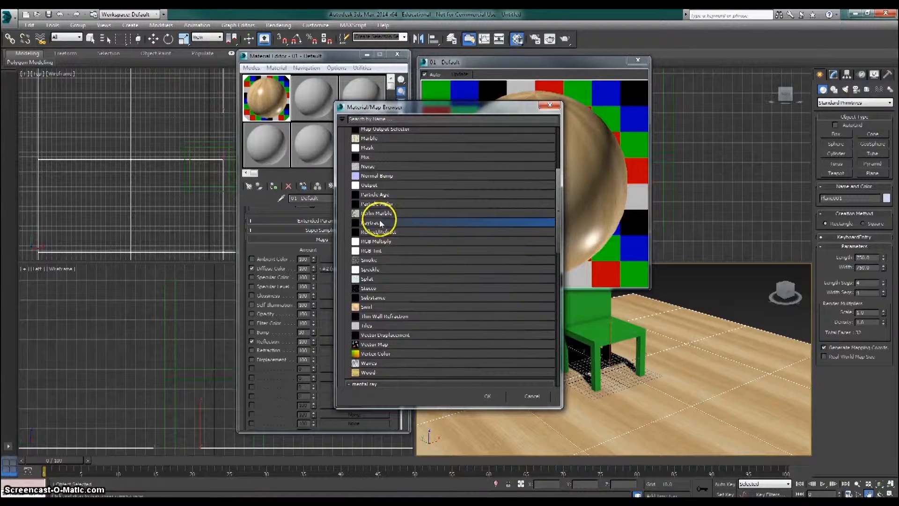
double_click(375, 223)
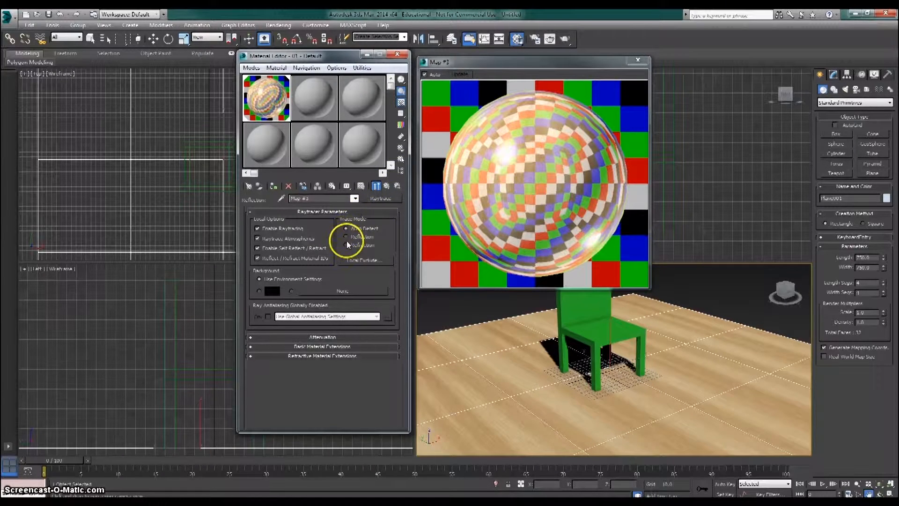
left_click(346, 228)
left_click(354, 198)
left_click(335, 207)
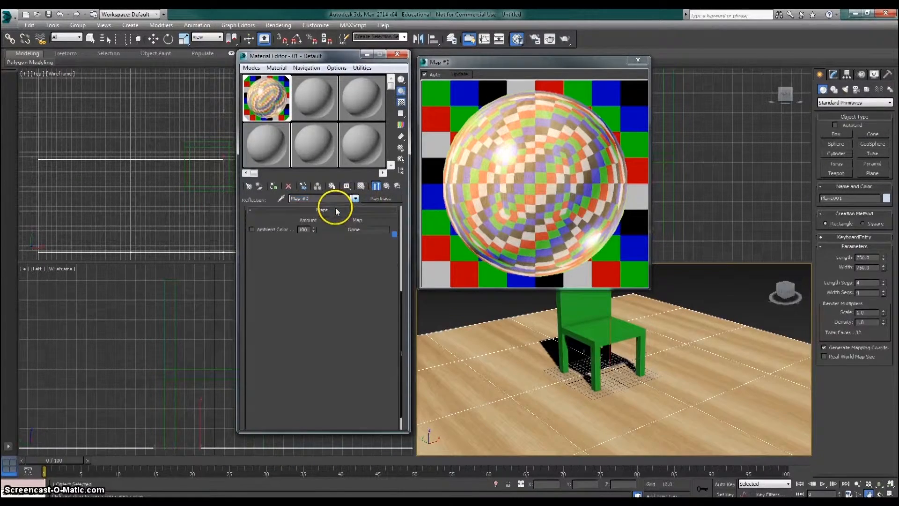
right_click(349, 342)
left_click(363, 360)
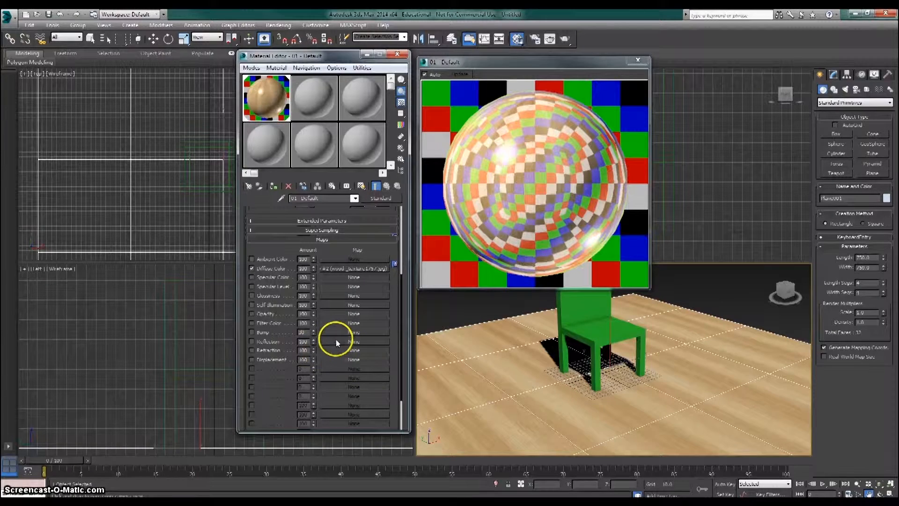
- Try a Gradient Ramp map in the wood material's Reflection channel and clear it again
left_click(336, 339)
scroll(377, 187, "up", 3)
double_click(374, 164)
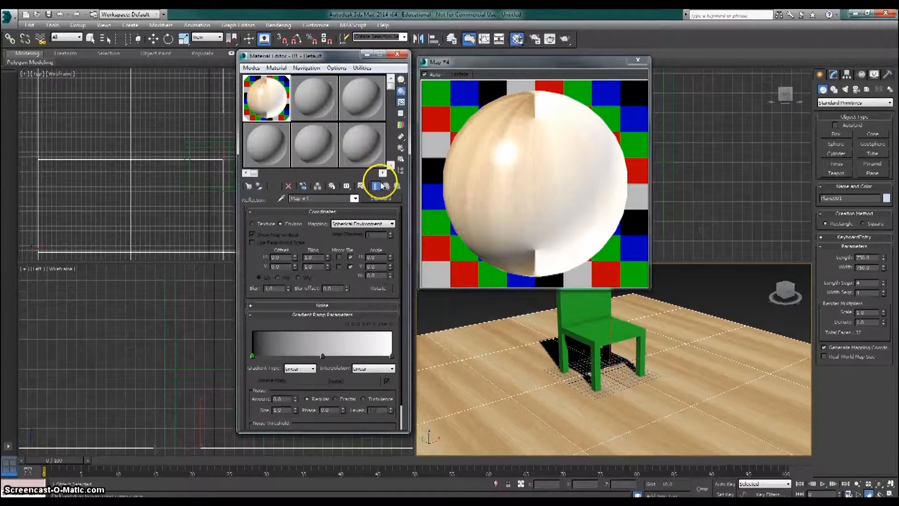
left_click(384, 197)
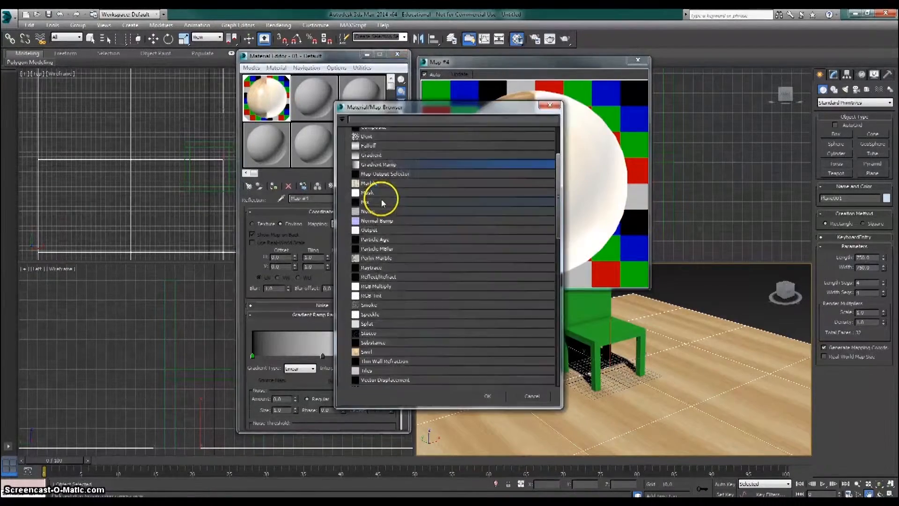
left_click(539, 395)
left_click(355, 199)
left_click(346, 209)
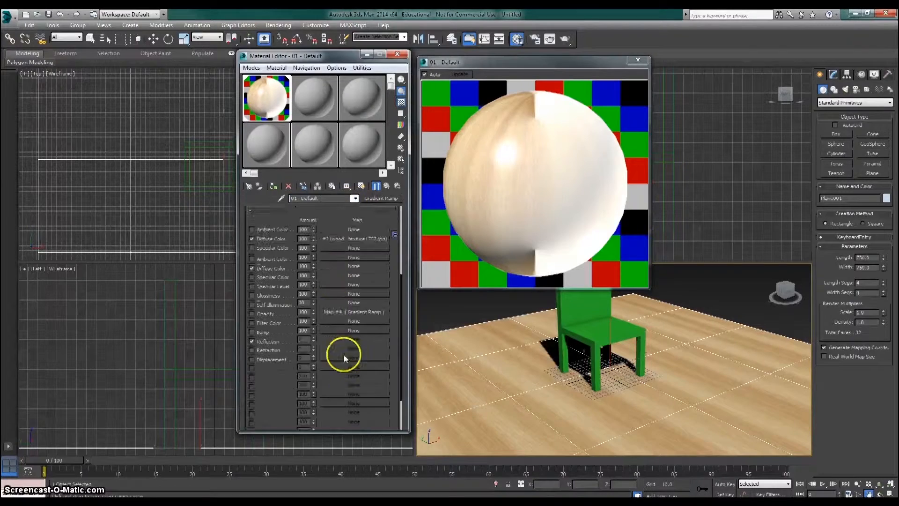
right_click(350, 341)
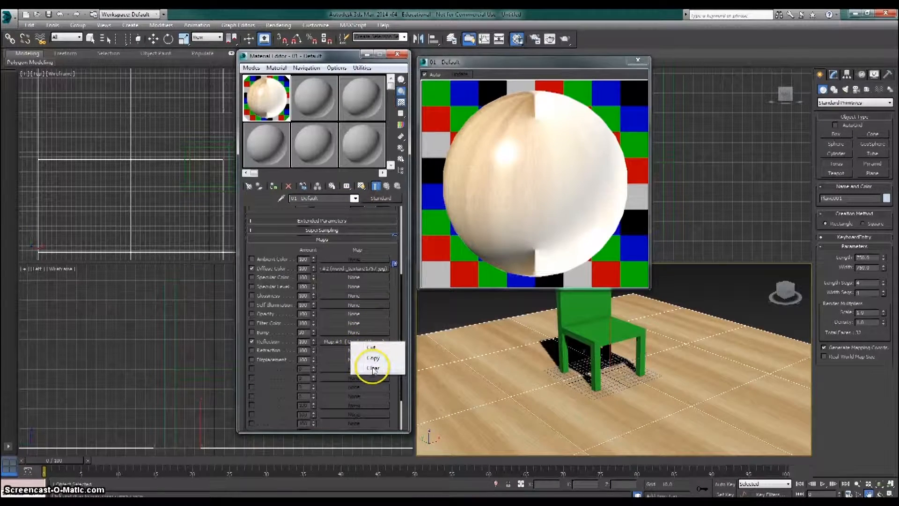
left_click(370, 368)
- Try a Reflect/Refract map in the wood material's Reflection channel and clear it again
left_click(338, 340)
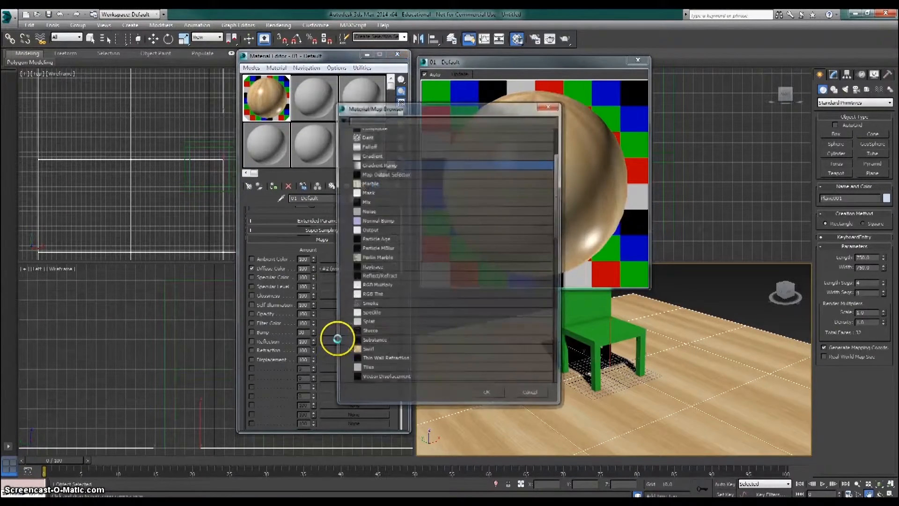
scroll(385, 339, "down", 3)
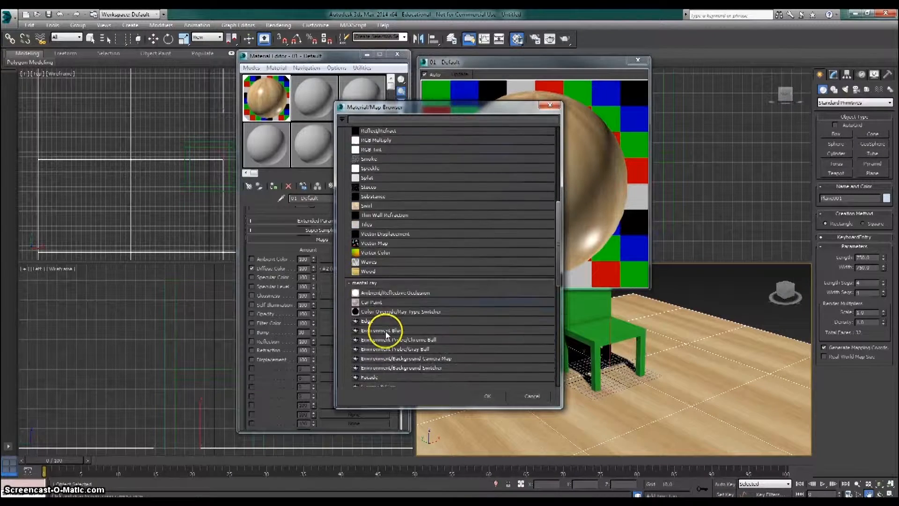
scroll(386, 326, "up", 2)
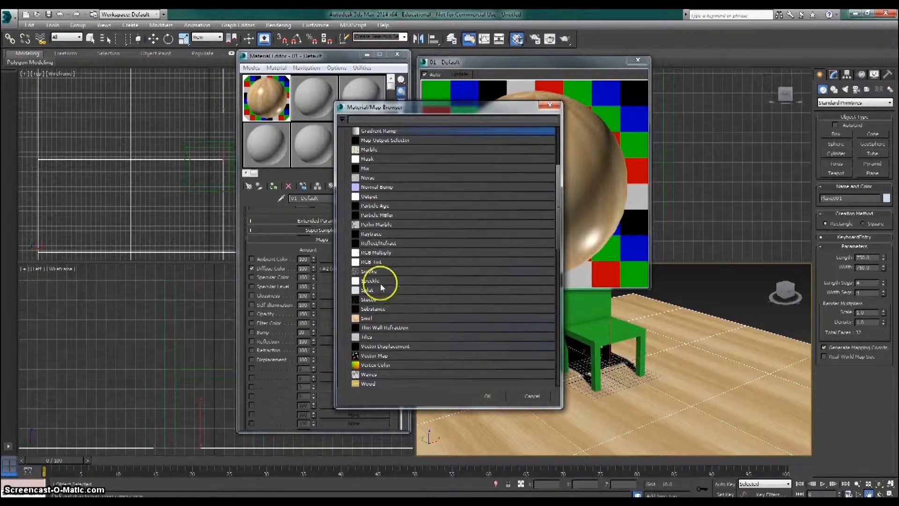
double_click(373, 243)
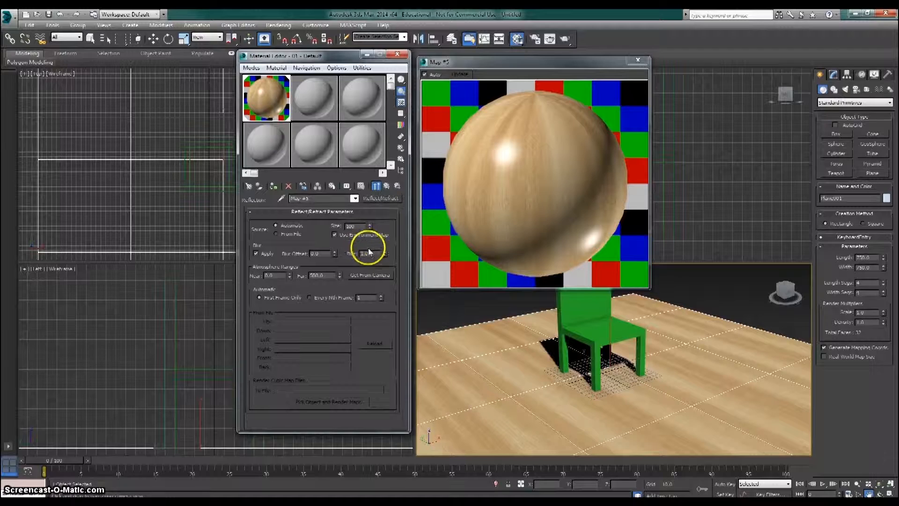
left_click(355, 199)
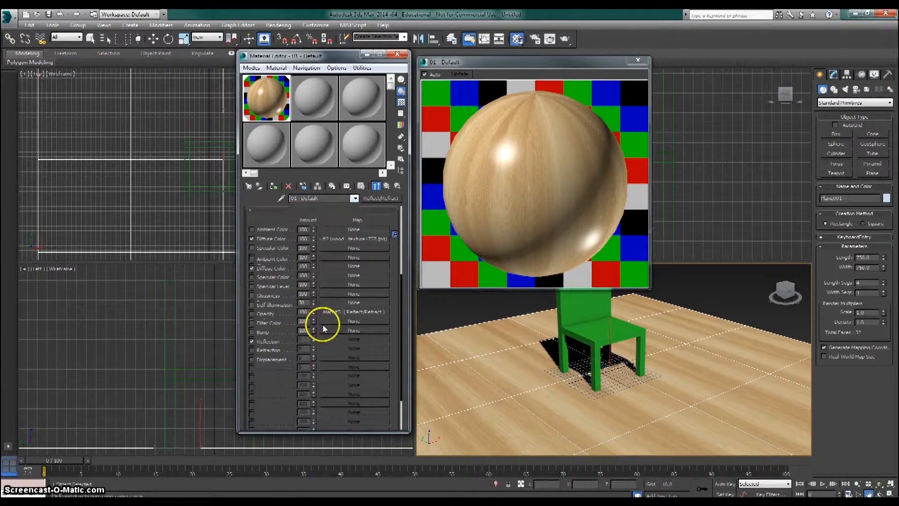
right_click(346, 341)
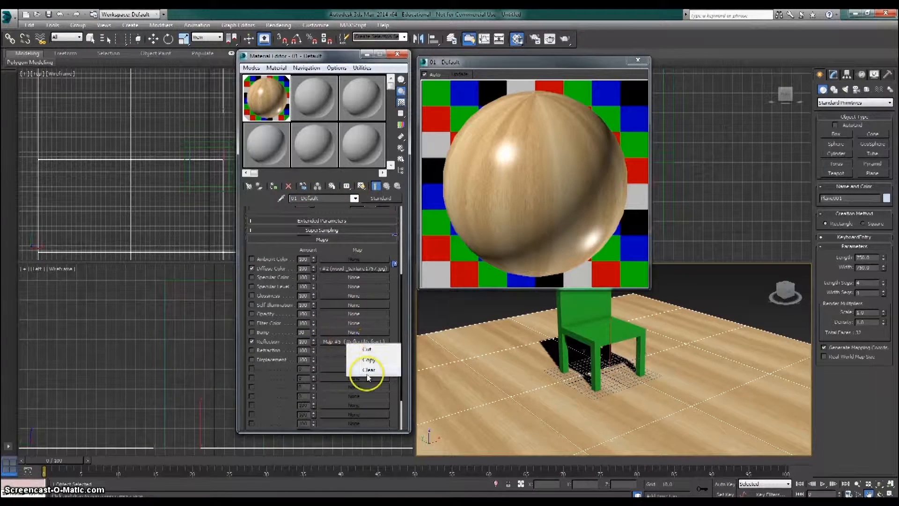
left_click(360, 372)
- Assign a Raytrace map to the wood material's Reflection channel and return to the parent material
left_click(343, 344)
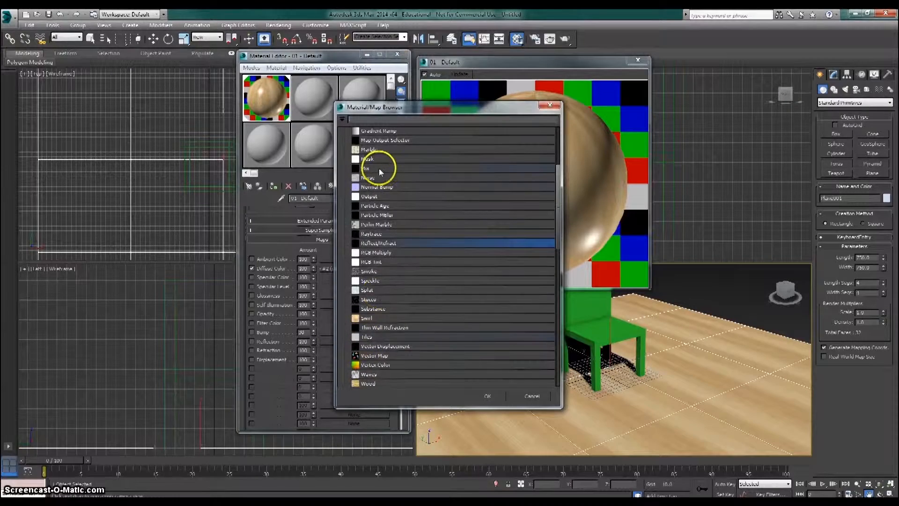
scroll(406, 265, "up", 4)
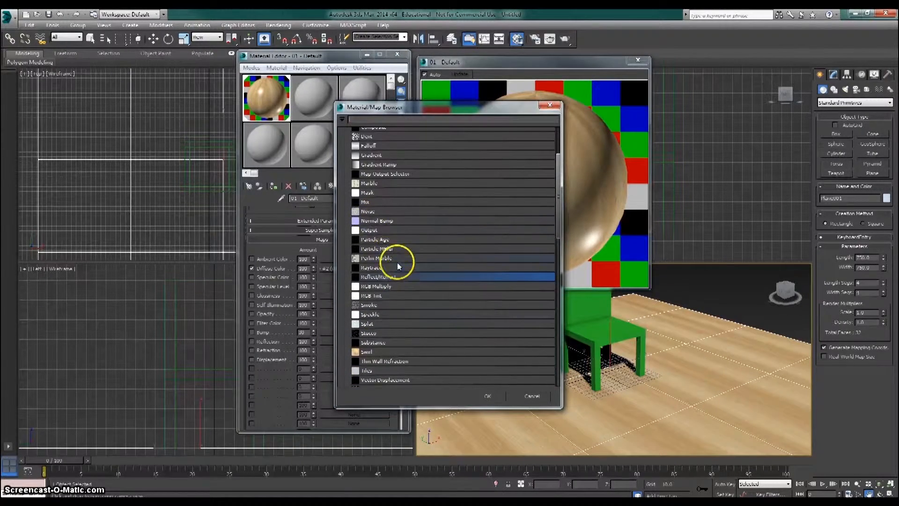
double_click(373, 267)
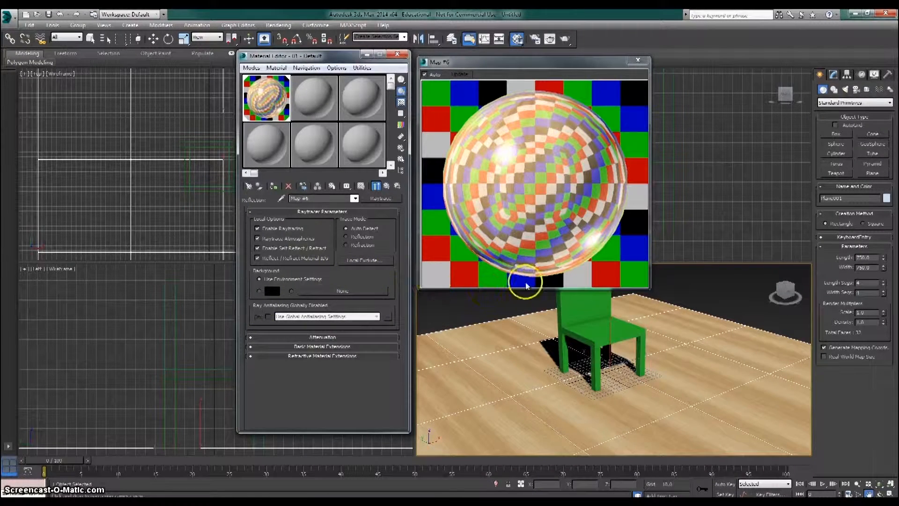
left_click(355, 200)
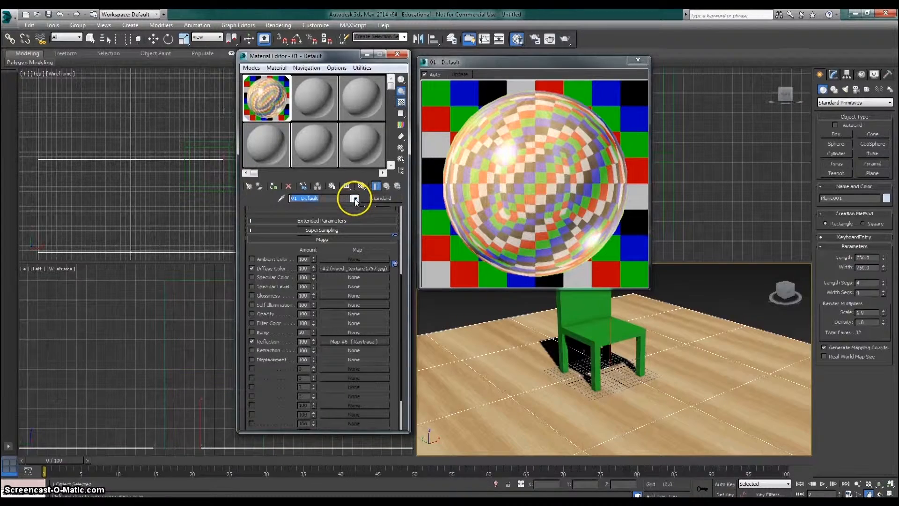
- Set the attenuation falloff type of the wood material's Raytrace reflection map to Custom Falloff
left_click(368, 340)
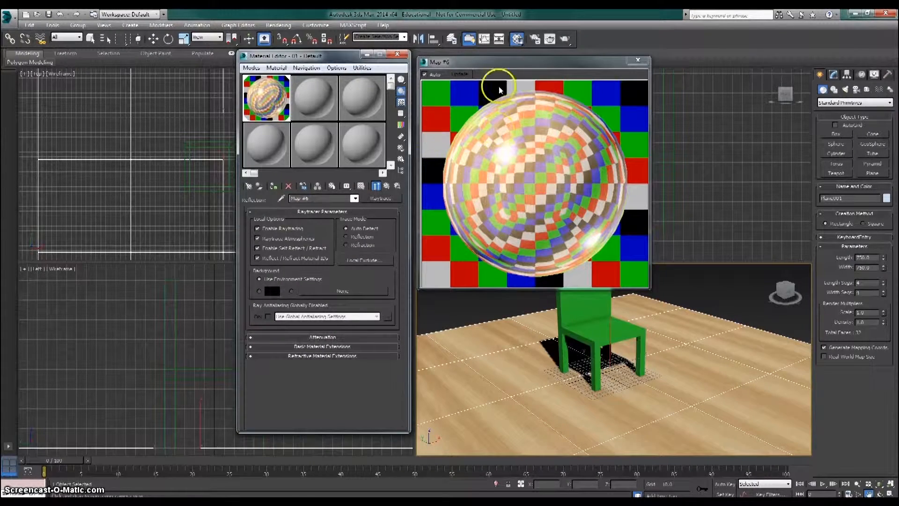
left_click(309, 338)
scroll(302, 342, "down", 2)
left_click(324, 308)
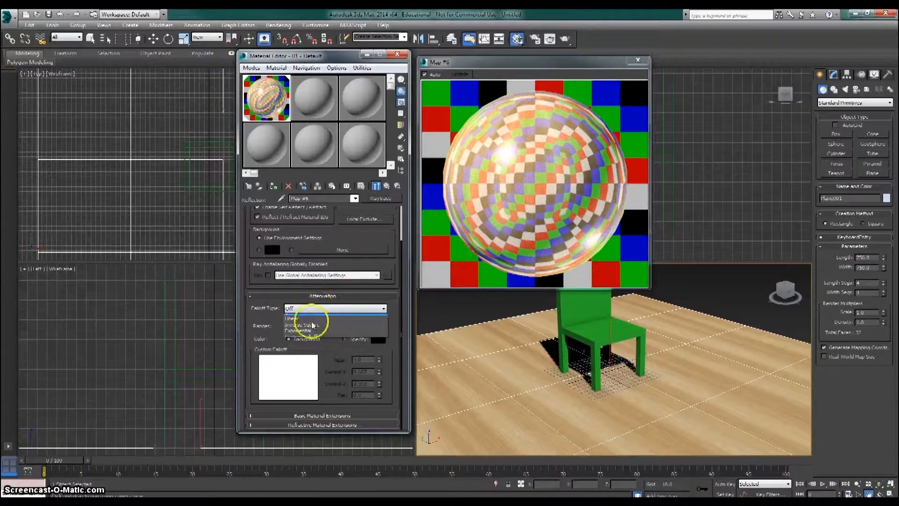
left_click(307, 320)
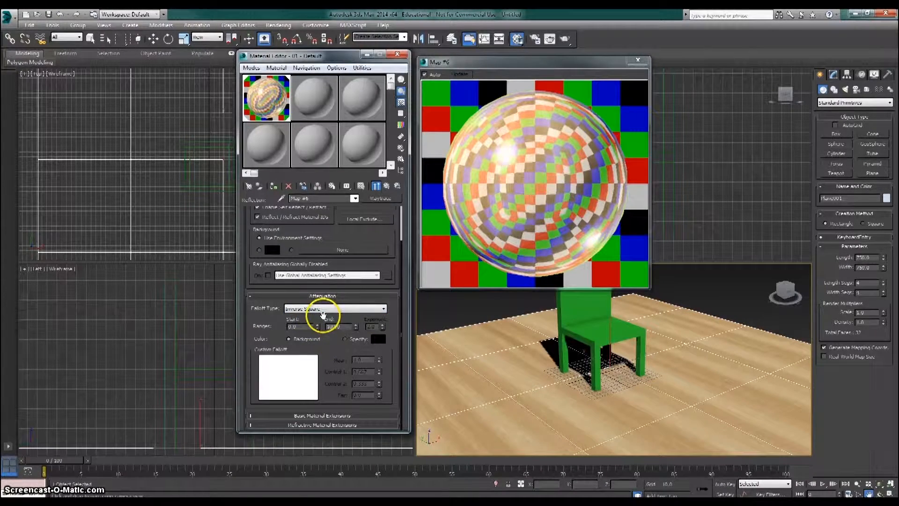
scroll(323, 315, "down", 1)
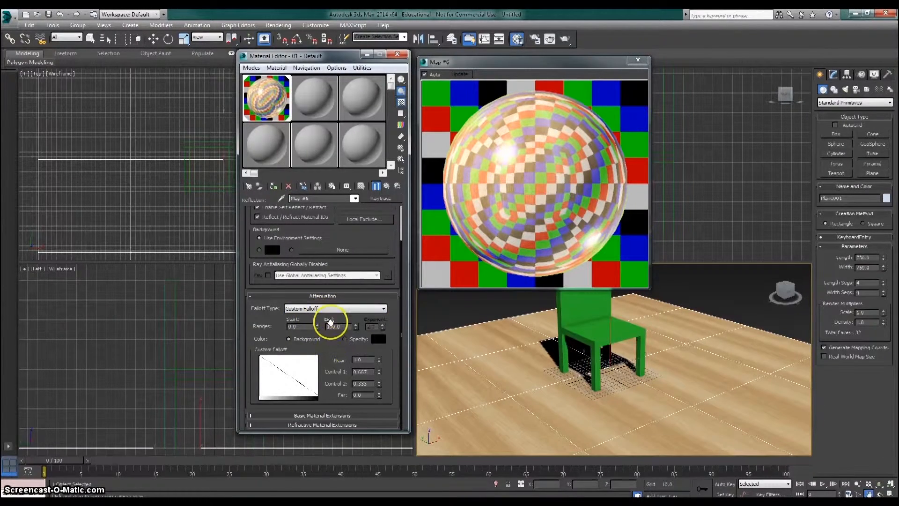
- Adjust the end range of the Raytrace map's attenuation and return to the parent material
scroll(339, 352, "up", 1)
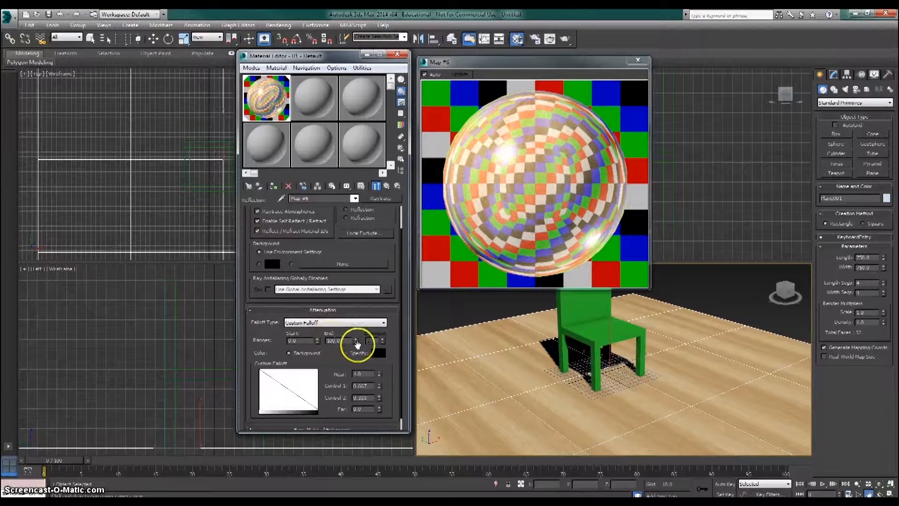
mouse_move(356, 340)
left_mouse_down()
mouse_move(355, 350)
mouse_move(356, 341)
left_mouse_up()
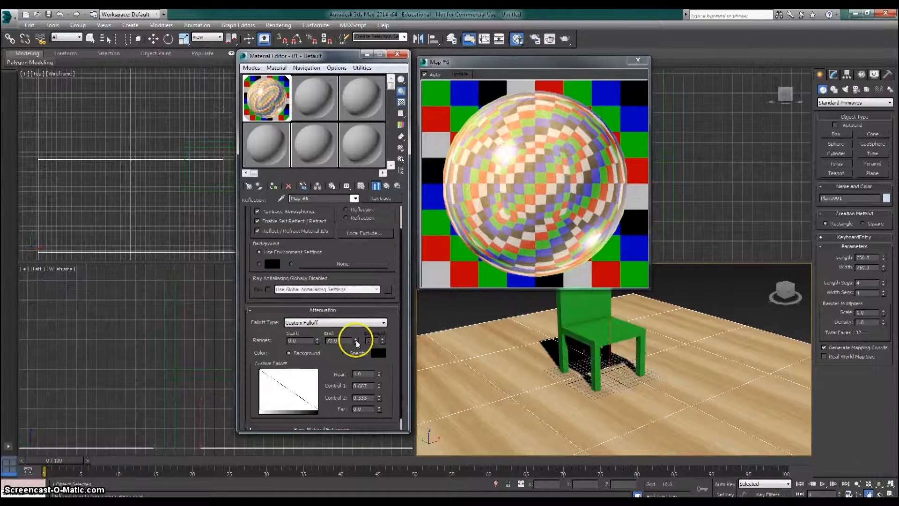
scroll(363, 246, "up", 2)
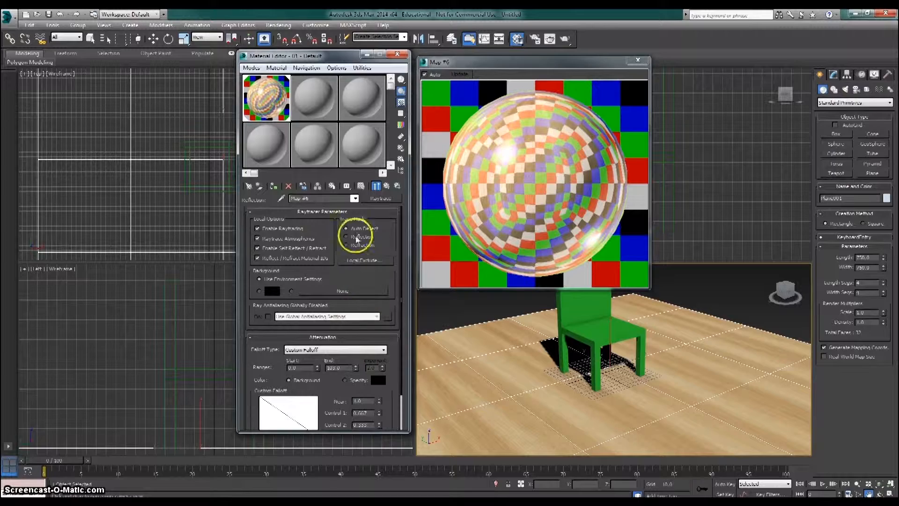
left_click(355, 198)
left_click(346, 203)
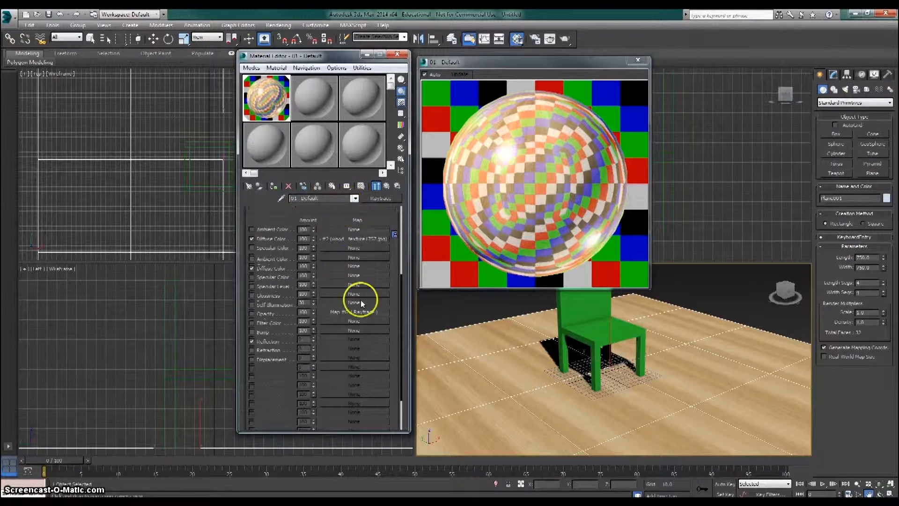
- Try lower Reflection amounts for the floor's wood material, including 15 and 10
left_click_drag(313, 345, 311, 367)
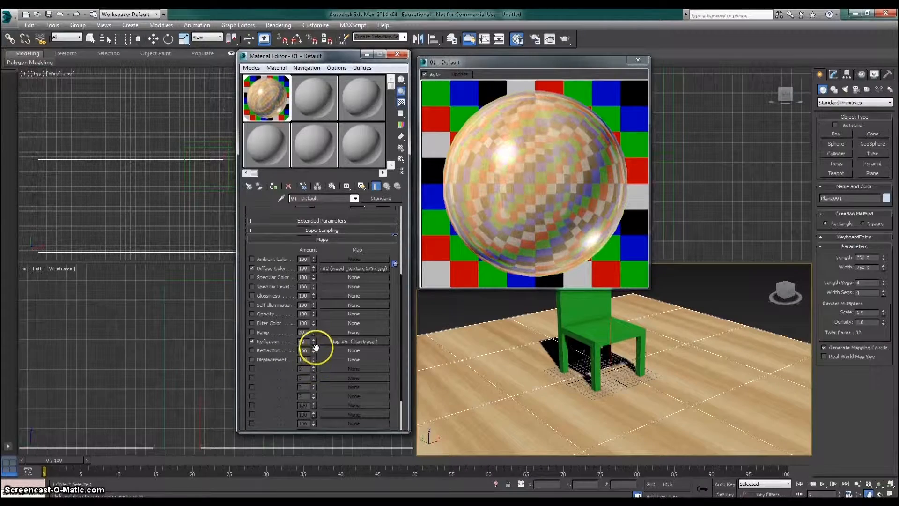
left_click_drag(306, 341, 286, 339)
type("15")
key("Return")
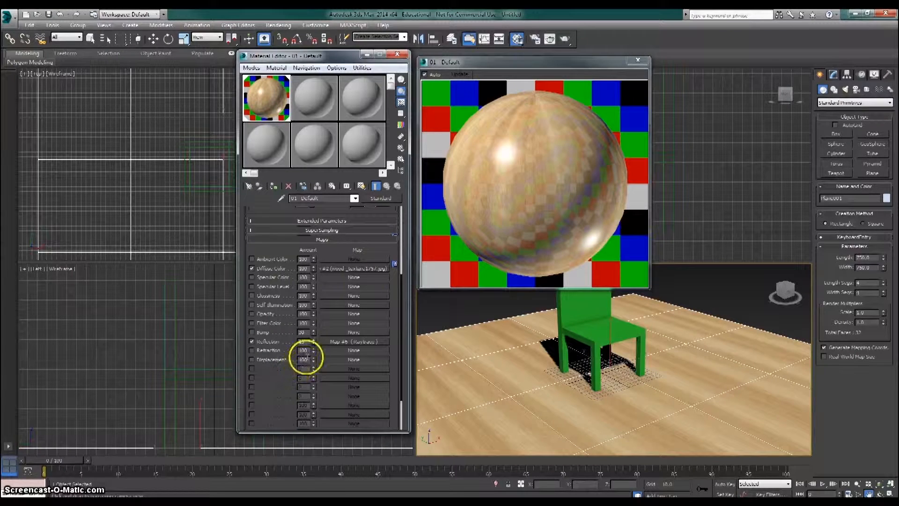
left_click_drag(307, 341, 299, 341)
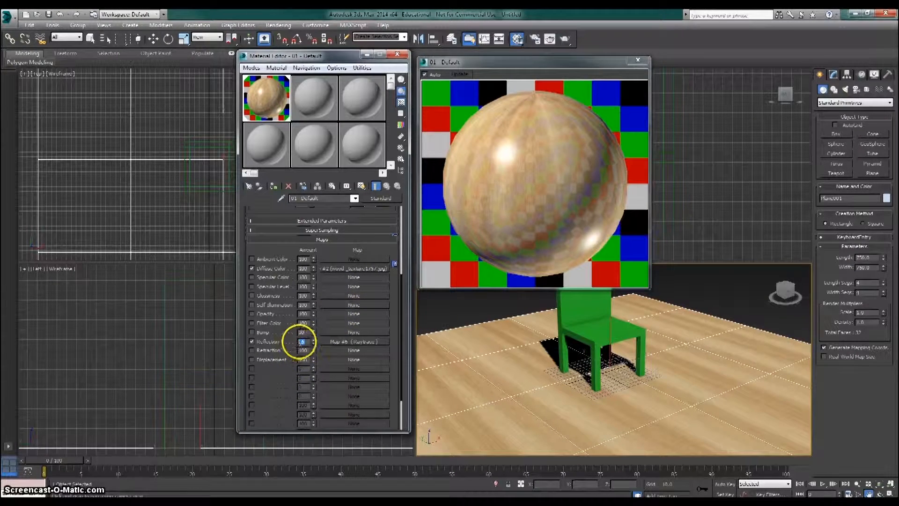
type("10")
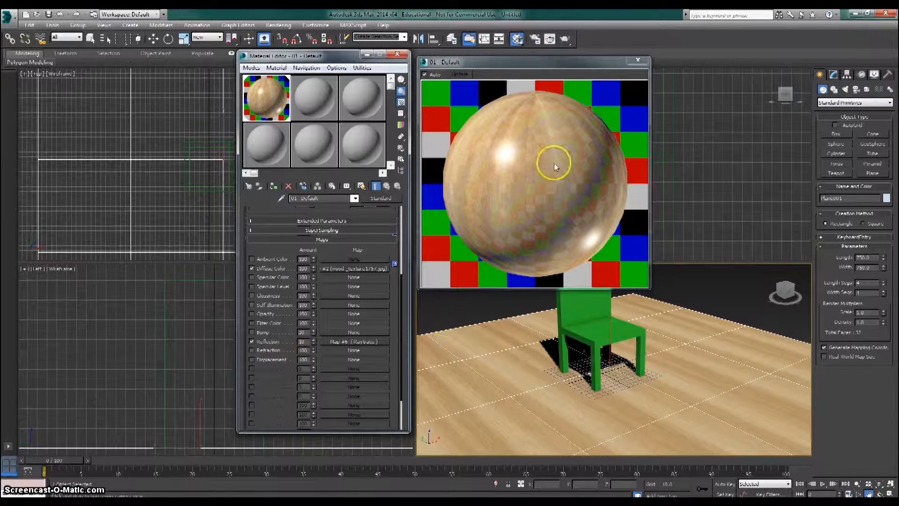
- Set the floor wood material's Reflection amount to 5 and close the enlarged material preview
double_click(299, 342)
type("5")
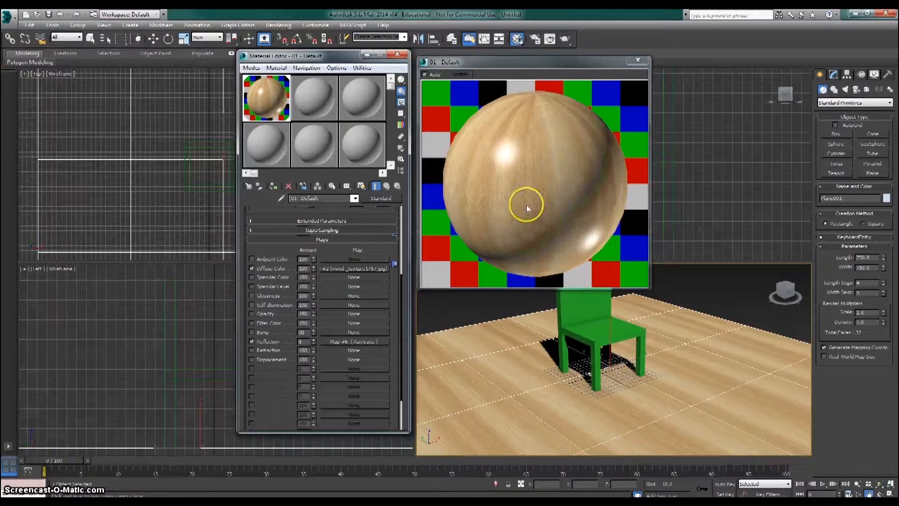
left_click(638, 61)
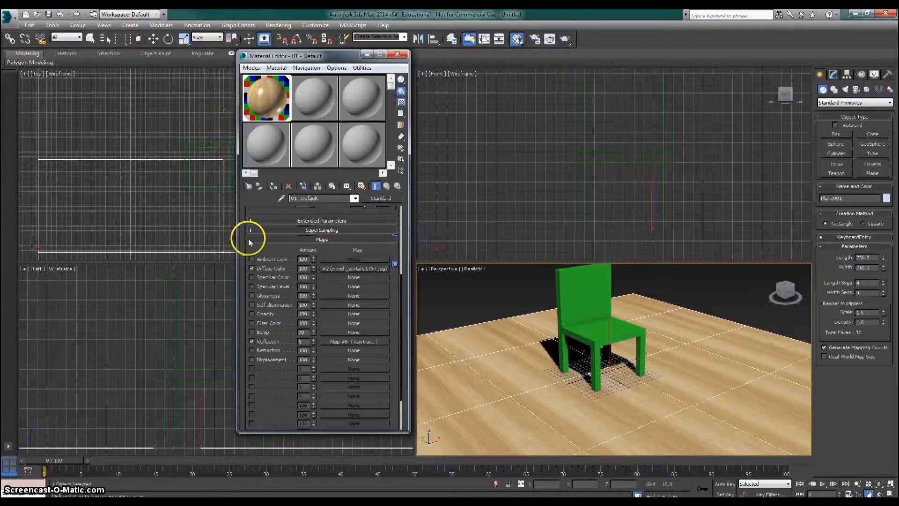
- Assign the dark wood image 21802-wood-texture-1920x1200-photography-wallpaper.jpg as a Bitmap in the second material's Diffuse channel
scroll(257, 232, "up", 3)
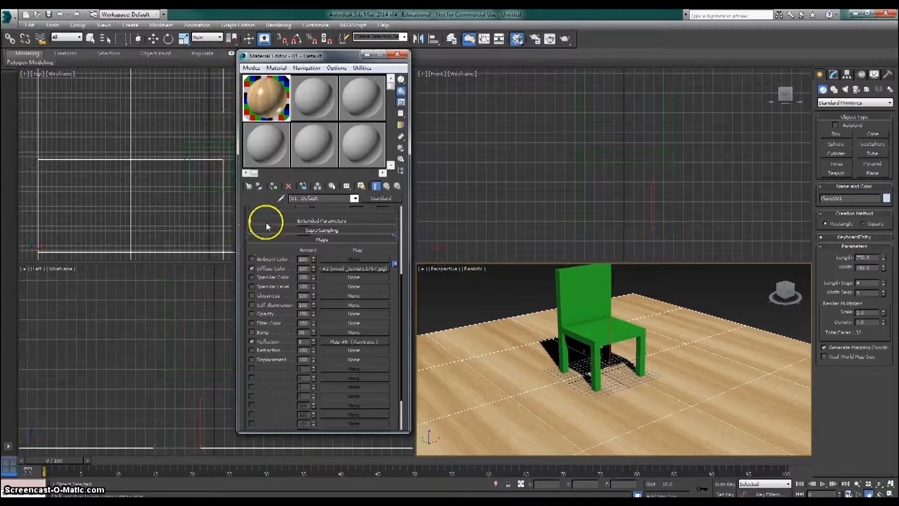
left_click(309, 97)
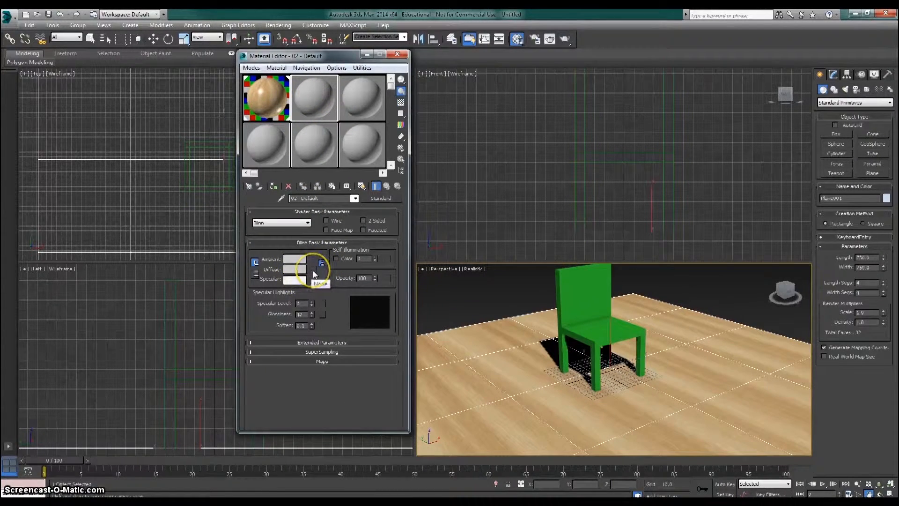
left_click(313, 270)
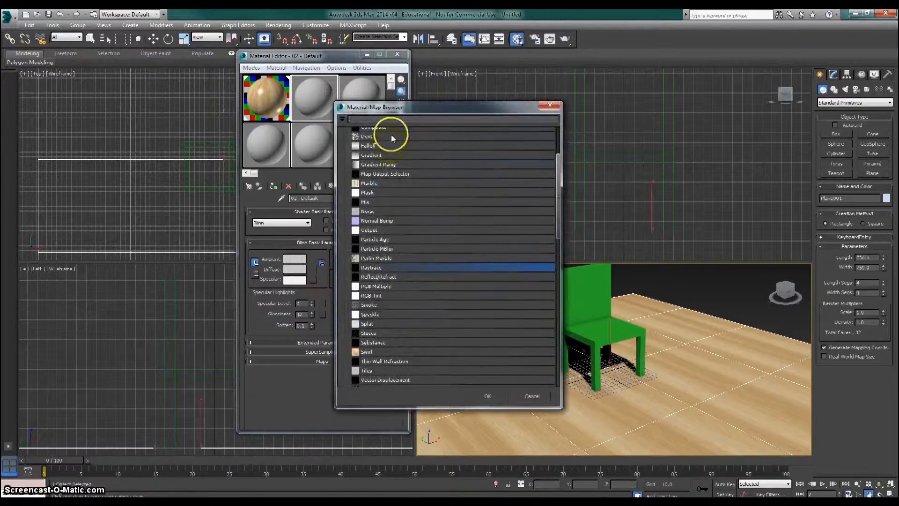
double_click(384, 151)
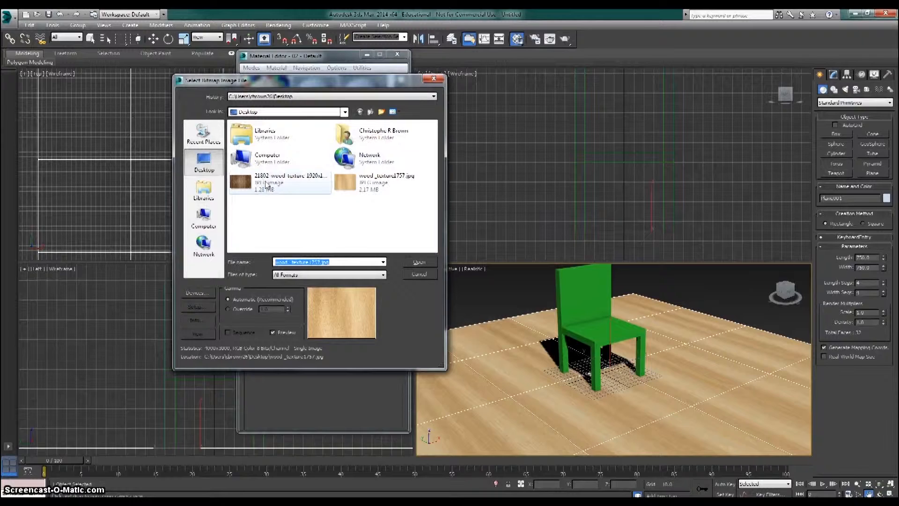
left_click(267, 183)
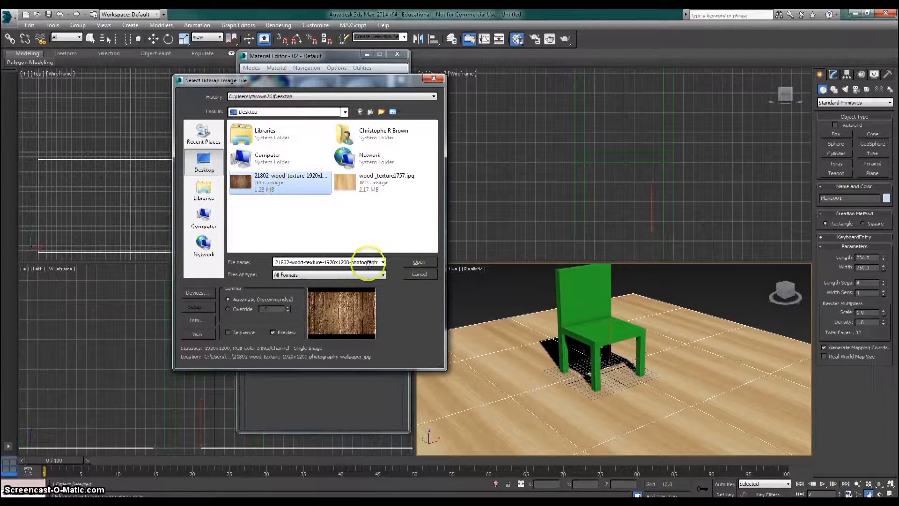
left_click(420, 262)
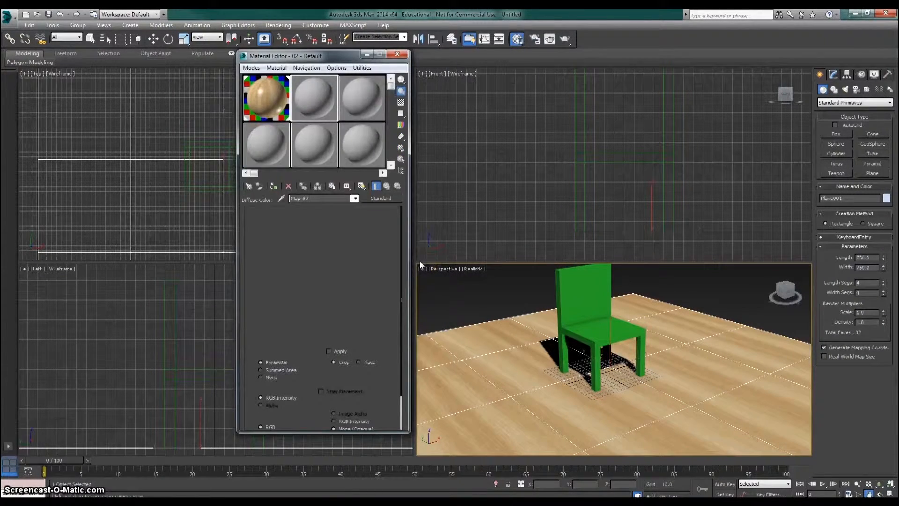
- Lower the dark wood bitmap's Blur to 0.01 and return to the parent material
left_click_drag(289, 291, 293, 349)
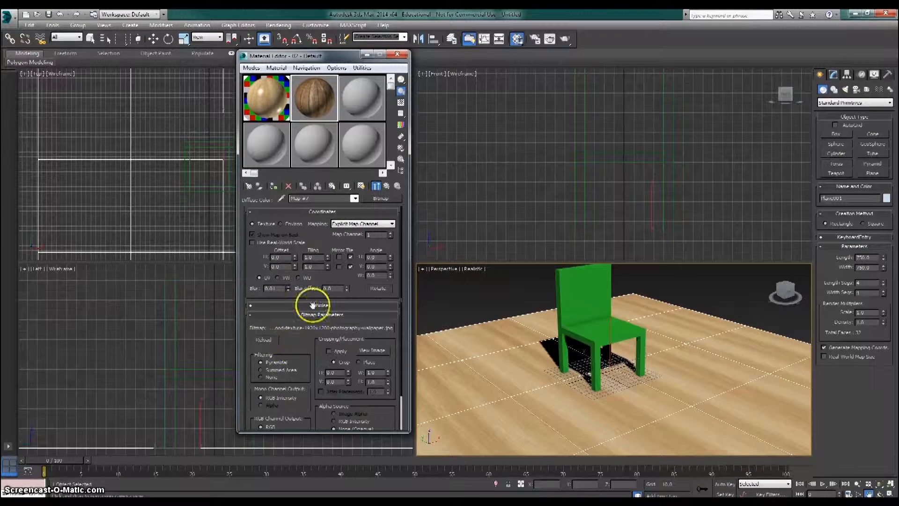
left_click(356, 198)
left_click(334, 206)
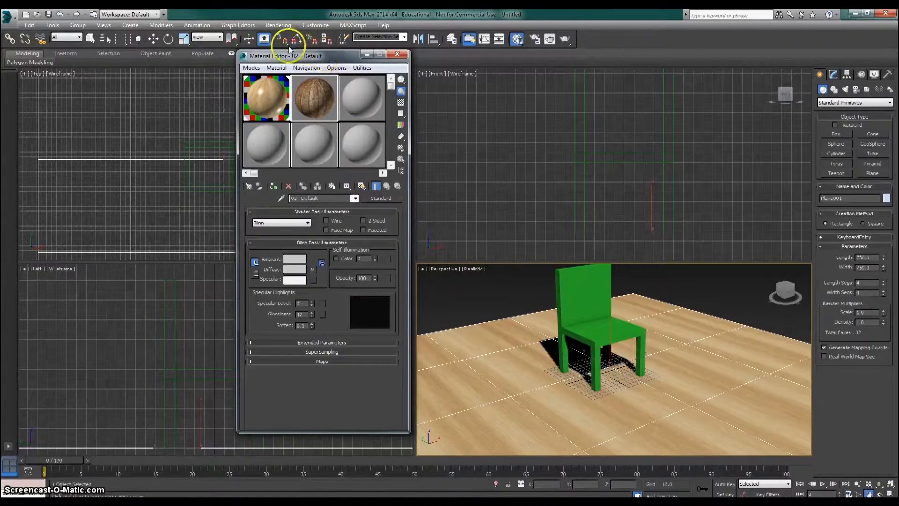
- Apply the dark wood material to the chair and show its texture in the viewport
left_click_drag(289, 52, 245, 44)
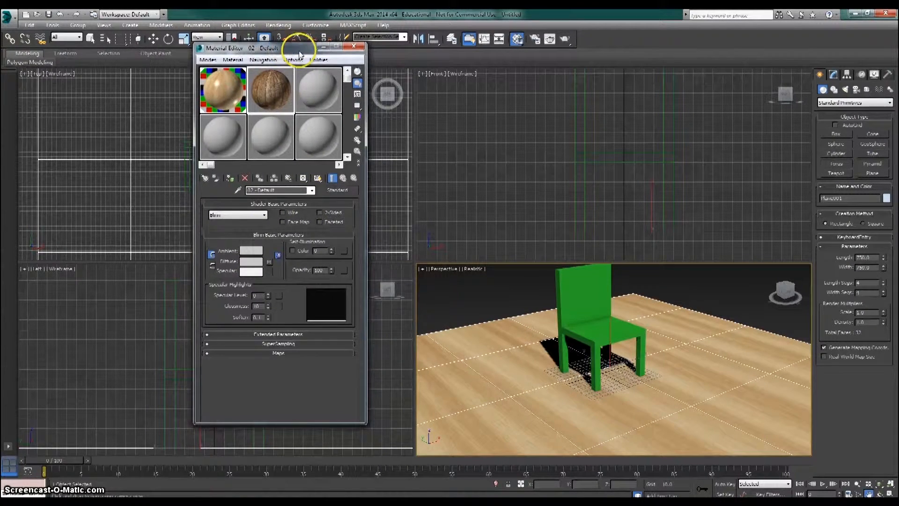
double_click(270, 93)
left_click(621, 61)
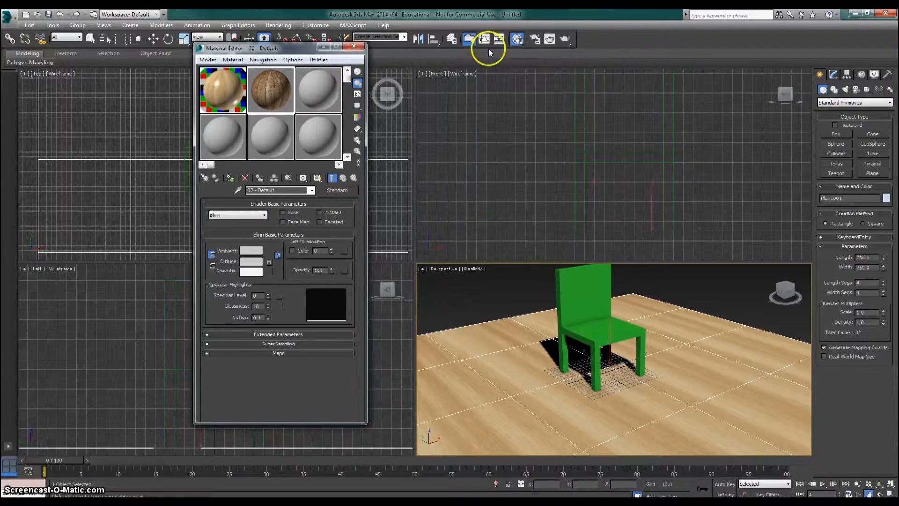
left_click_drag(275, 92, 585, 302)
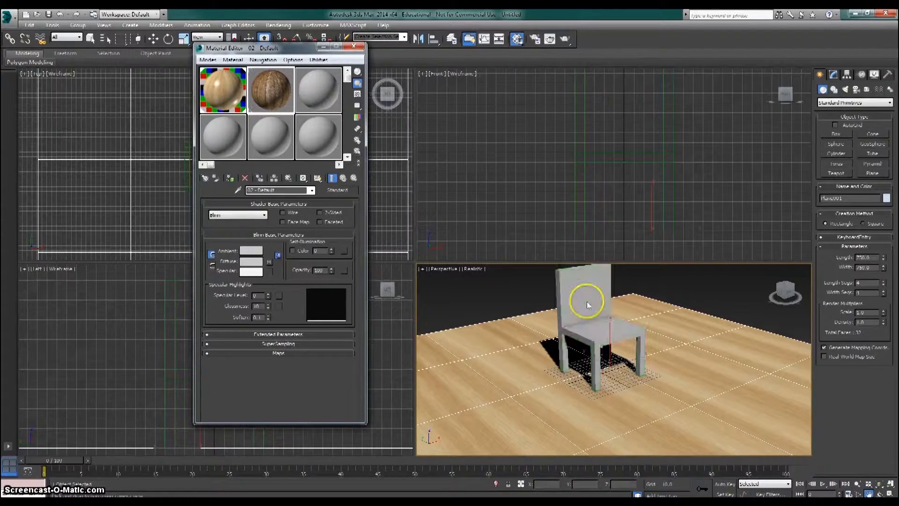
left_click(317, 177)
- Maximize the Perspective viewport and close the Material Editor to see the textured chair
middle_click_drag(594, 315, 586, 322)
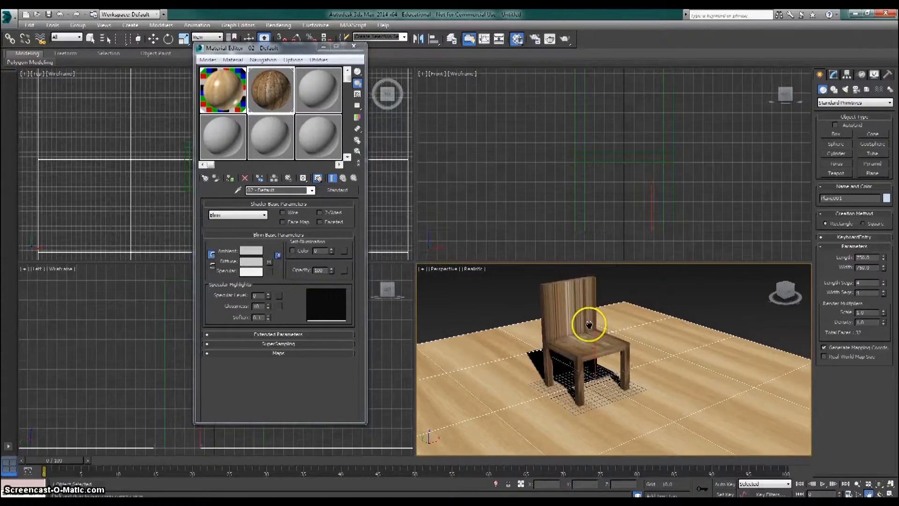
left_click(880, 493)
left_click(889, 493)
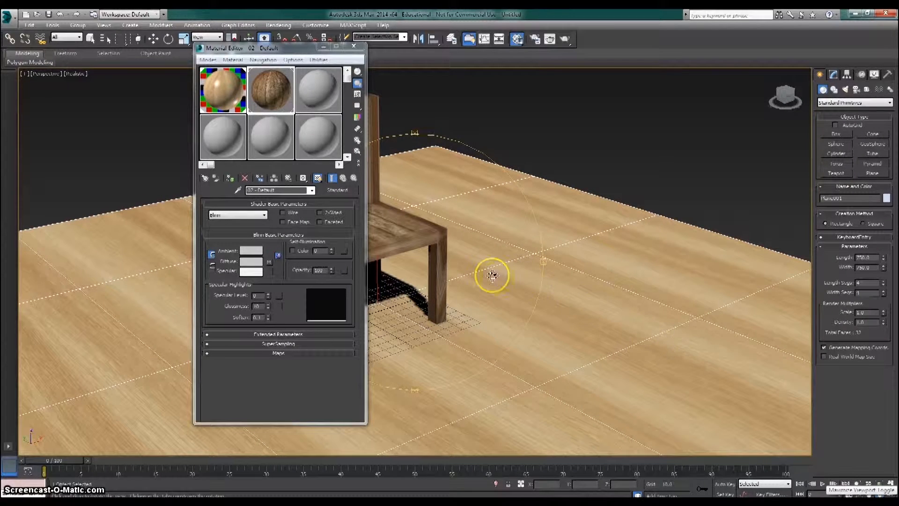
left_click(353, 46)
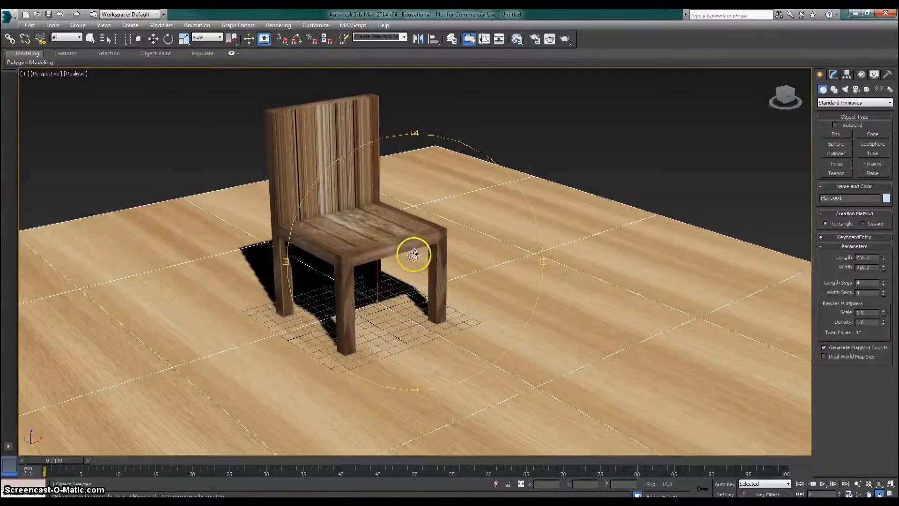
- Select the chair, zoom in on it and orbit to a higher side view of its seat and back
left_click(90, 38)
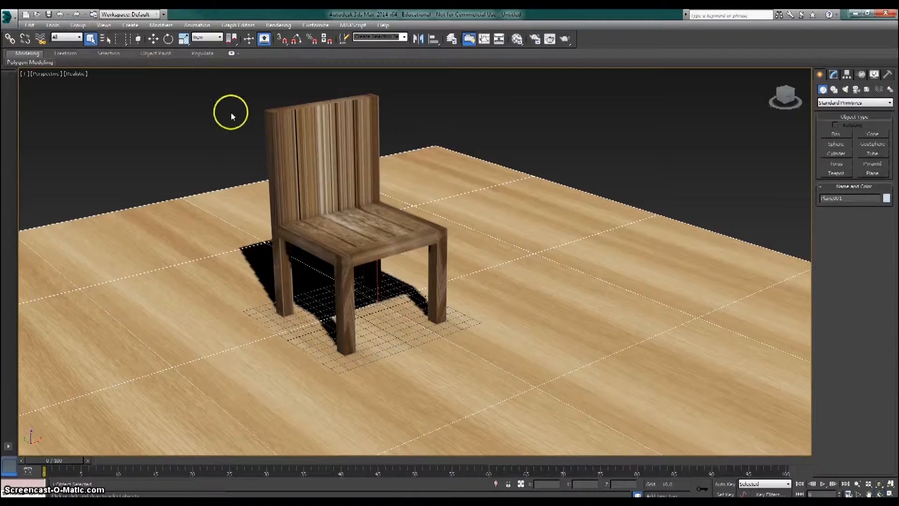
left_click(371, 194)
key("z")
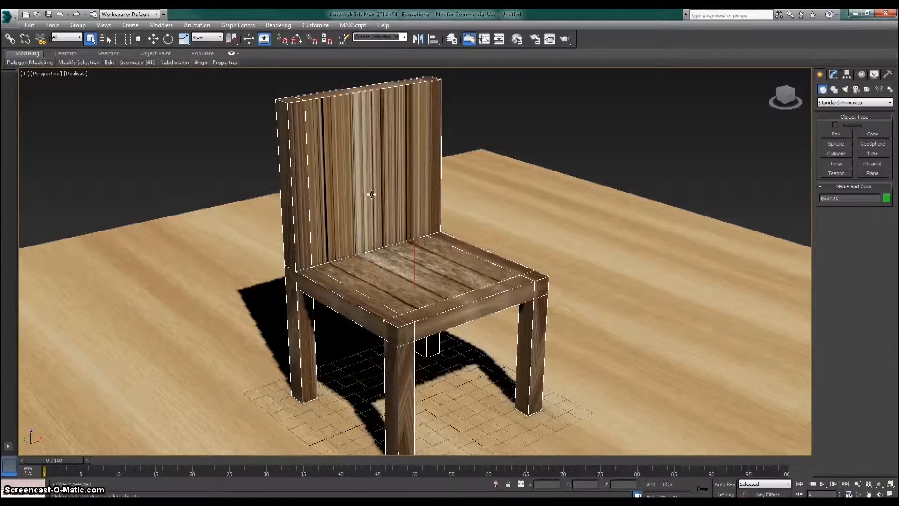
left_click(879, 493)
left_click_drag(434, 254, 357, 226)
left_click(90, 39)
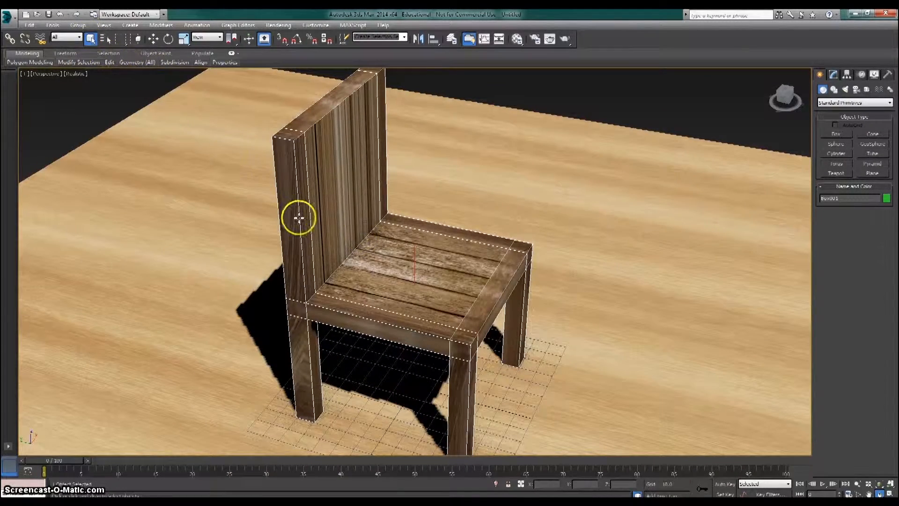
- Add a UVW Map modifier to the chair and set its mapping type to Cylindrical
left_click(834, 74)
left_click(819, 73)
left_click(834, 74)
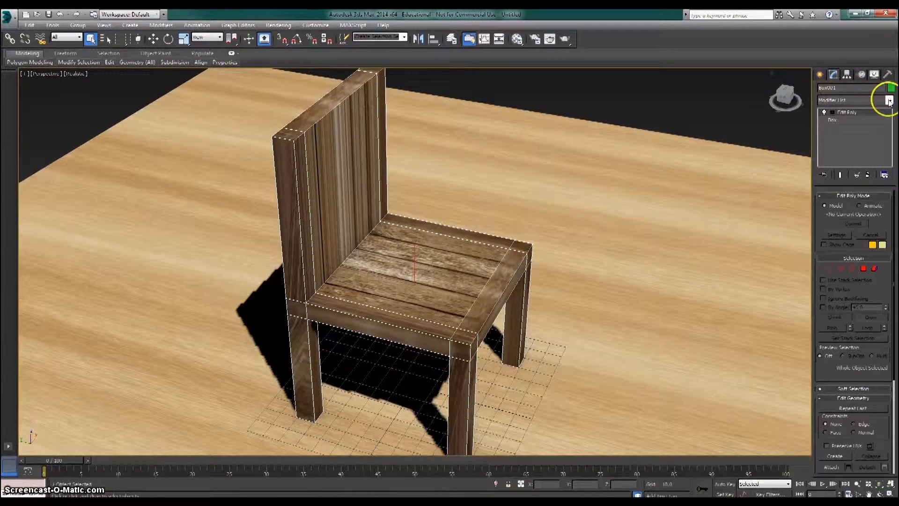
left_click(889, 101)
left_click_drag(893, 137, 887, 352)
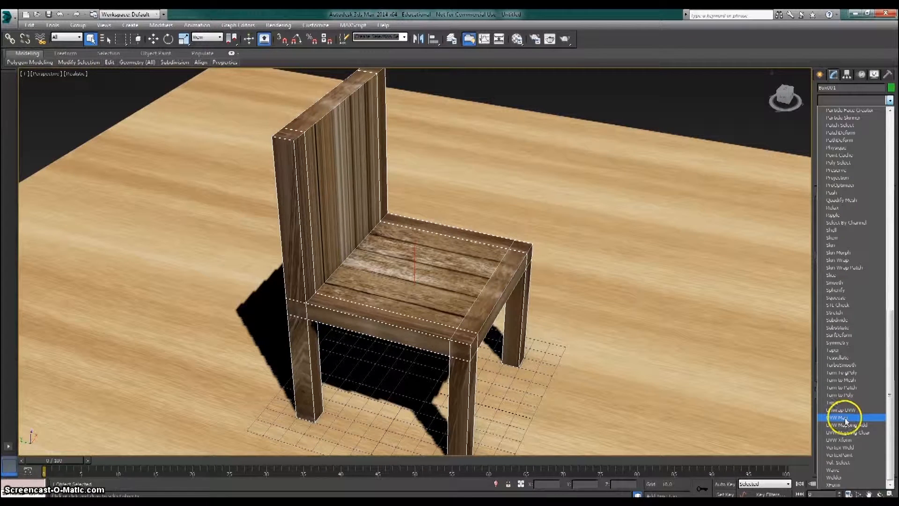
left_click(841, 419)
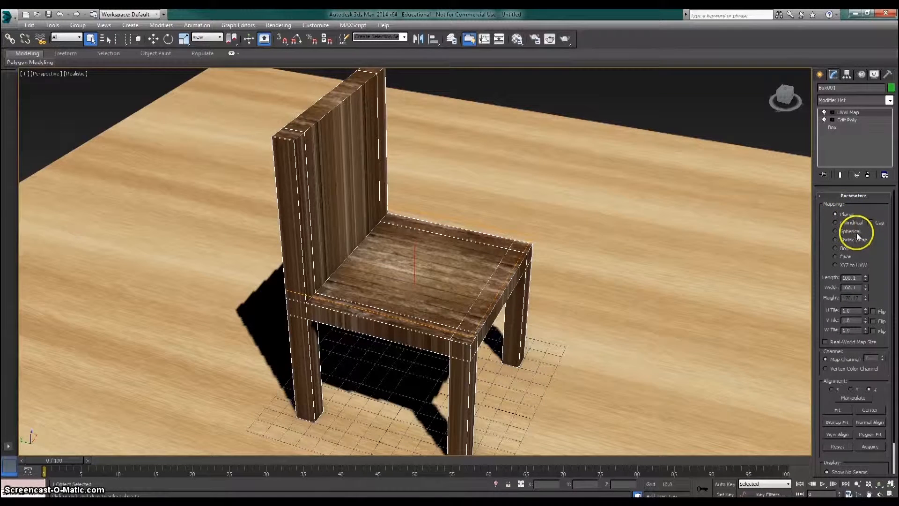
left_click(835, 223)
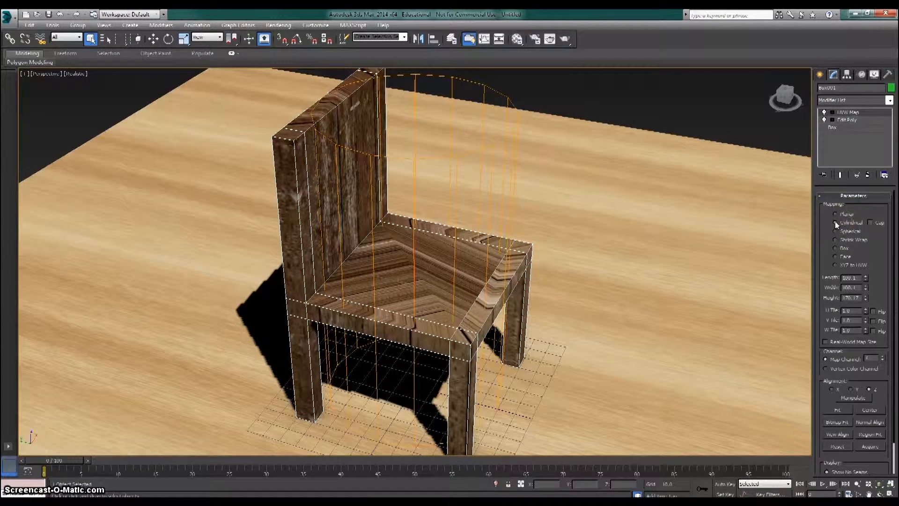
- Compare the Spherical, Shrink Wrap, Face and XYZ to UVW mapping types on the chair and set its mapping to Box
left_click(835, 231)
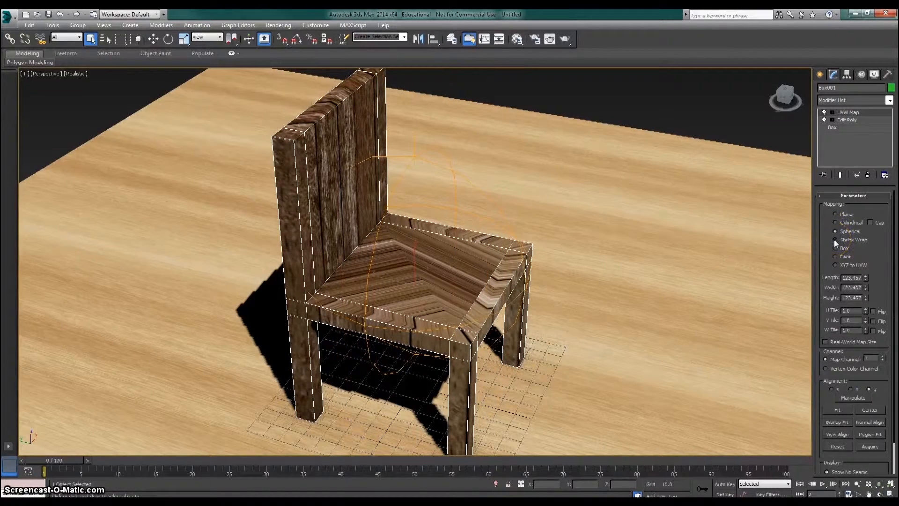
left_click(836, 241)
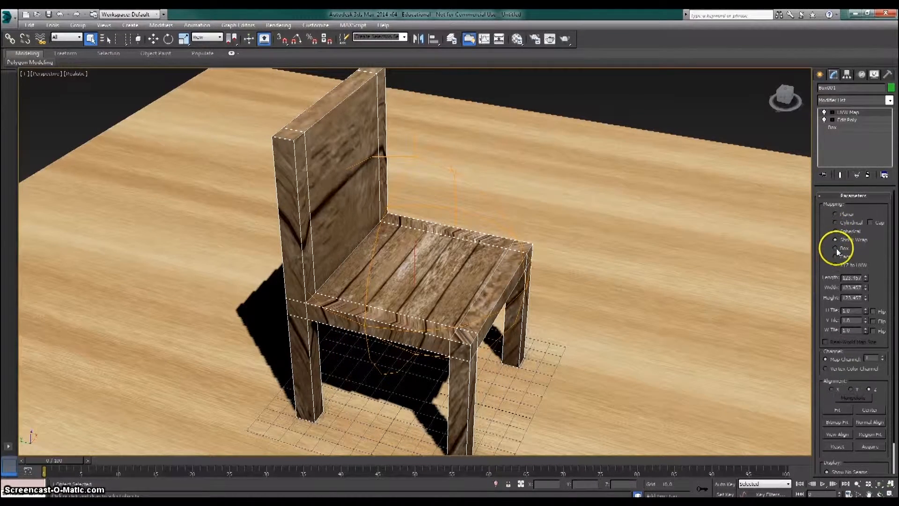
left_click(835, 248)
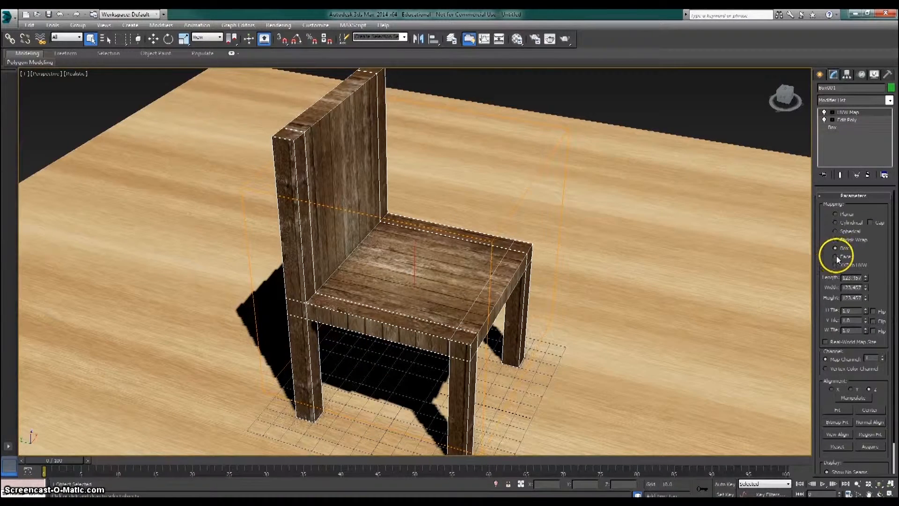
left_click(835, 256)
left_click(836, 265)
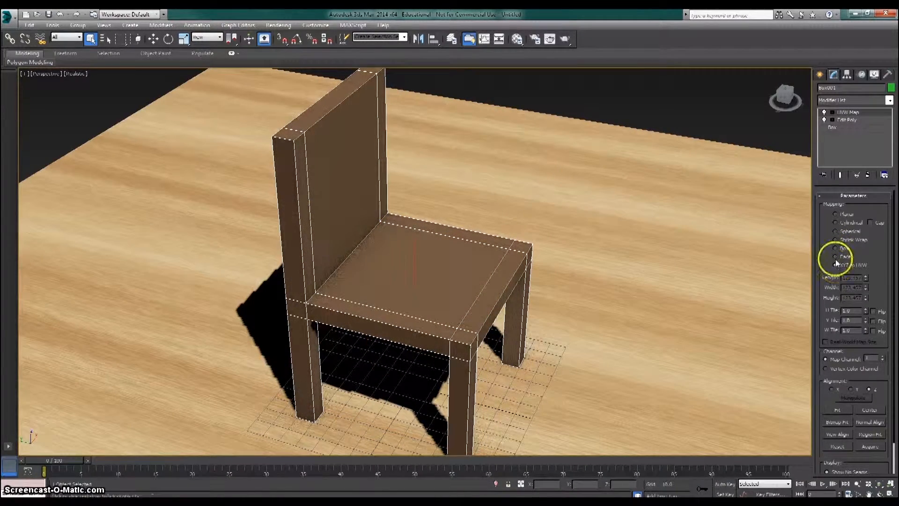
left_click(835, 255)
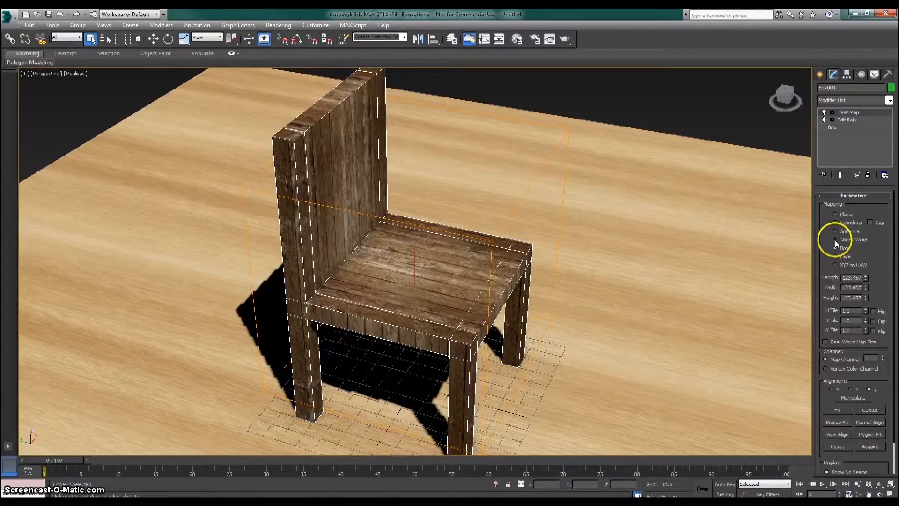
left_click(834, 247)
- Scale up the chair's UVW Map gizmo along its axes to enlarge the wood planks, and check the texture from the front
left_click(879, 493)
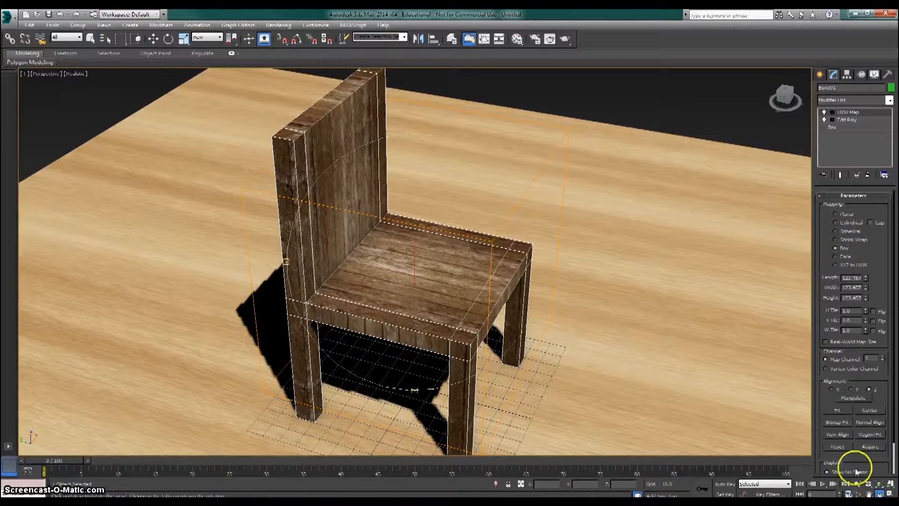
left_click_drag(488, 275, 458, 271)
left_click(832, 112)
left_click(849, 120)
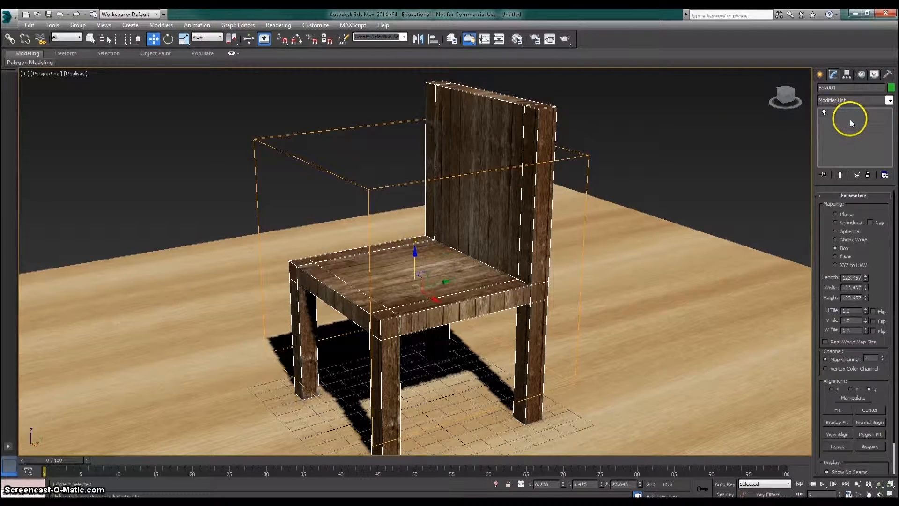
left_click(186, 41)
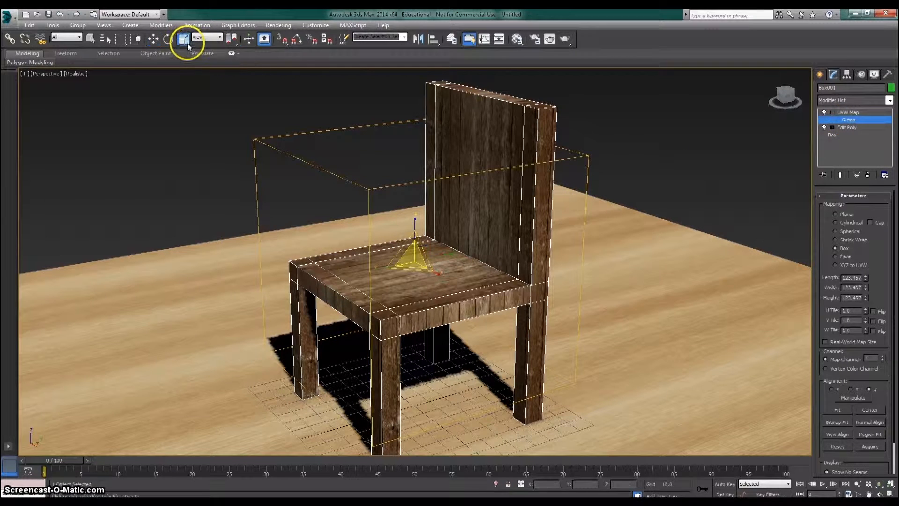
mouse_move(414, 221)
left_mouse_down()
mouse_move(416, 202)
mouse_move(414, 241)
mouse_move(413, 217)
left_mouse_up()
left_click_drag(411, 205, 412, 207)
left_click_drag(432, 274, 448, 281)
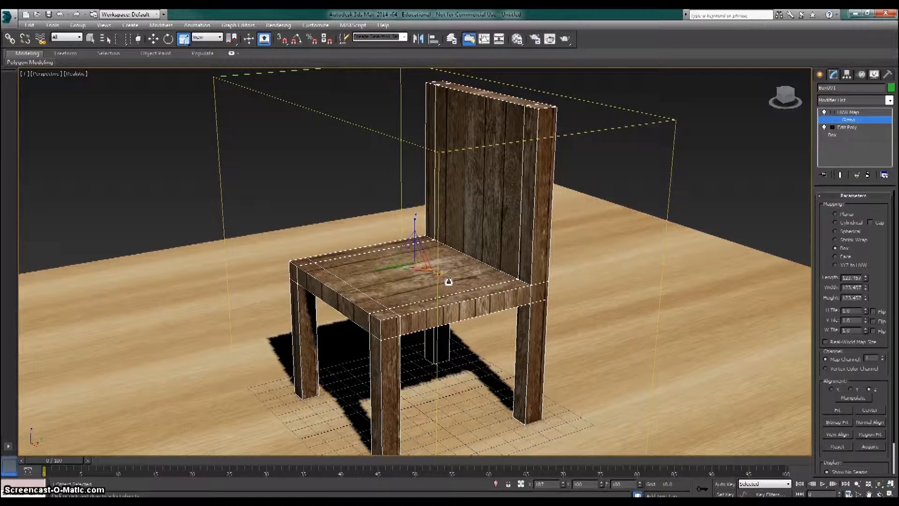
left_click(880, 493)
left_click_drag(408, 261, 482, 253)
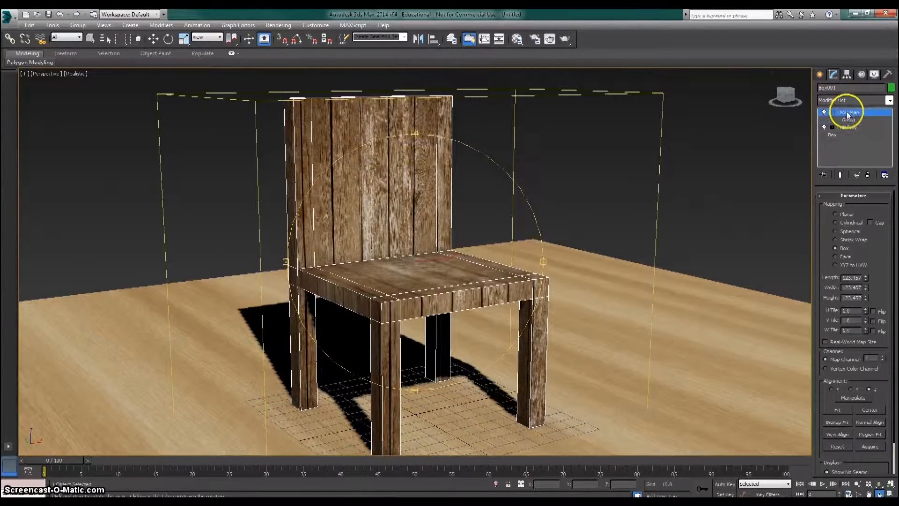
left_click(820, 74)
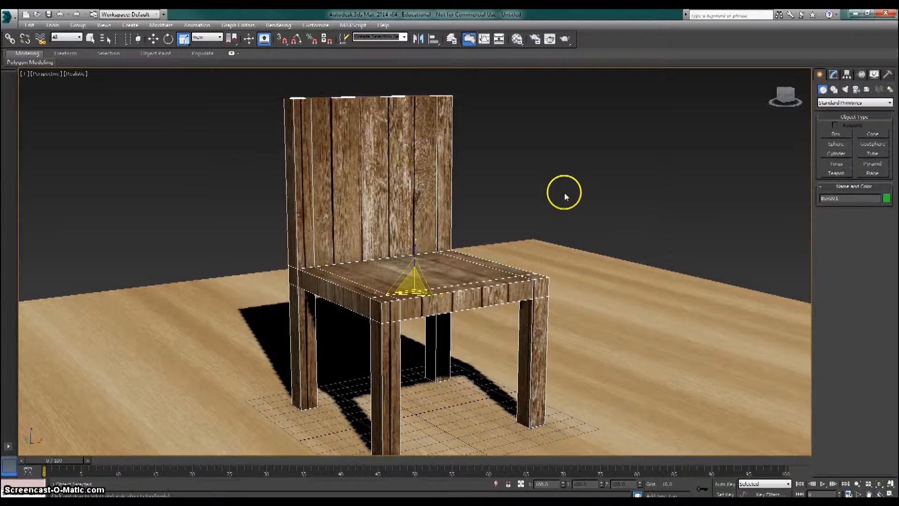
- Set the dark wood material's specular level to 5 and glossiness to 57 in the Material Editor, with its sample preview enlarged
key("m")
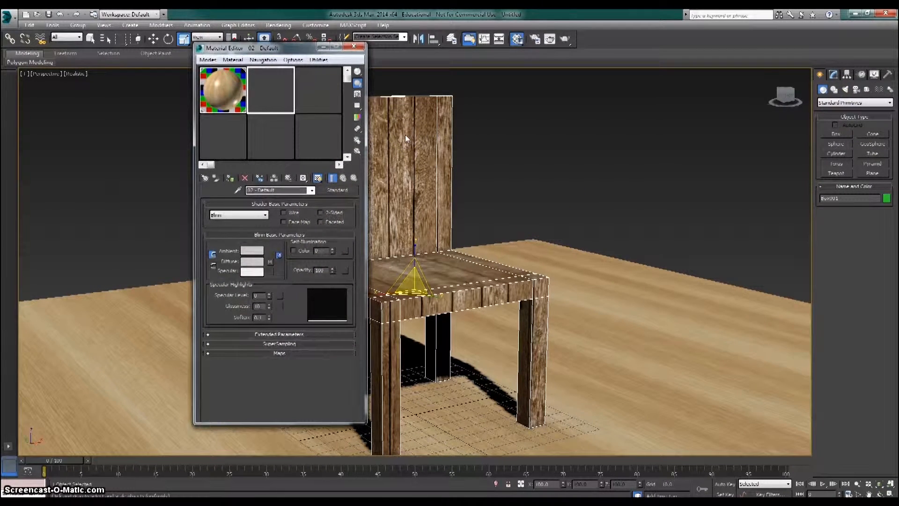
left_click_drag(301, 52, 204, 66)
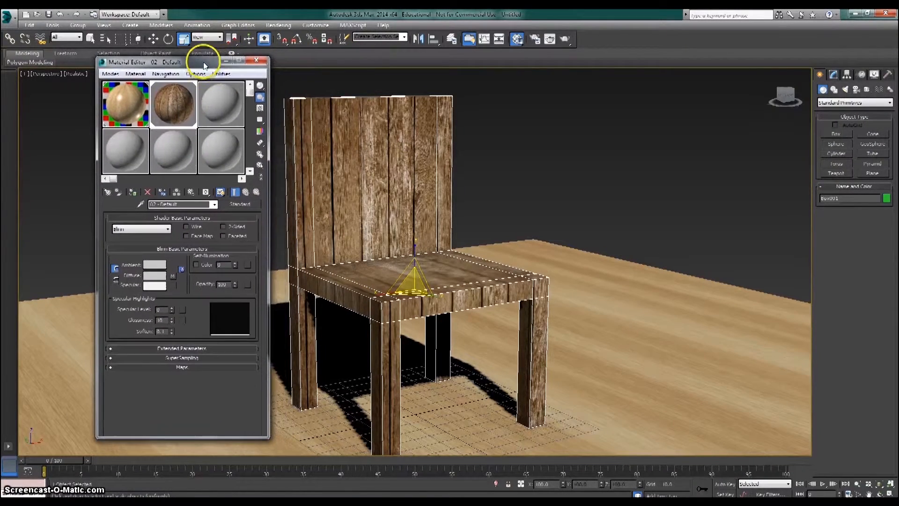
left_click(171, 308)
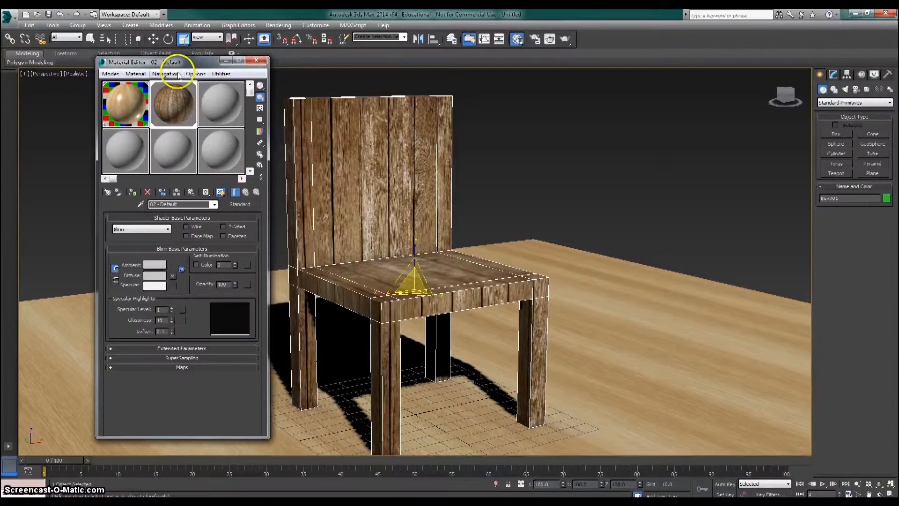
double_click(163, 110)
left_click_drag(172, 309, 176, 298)
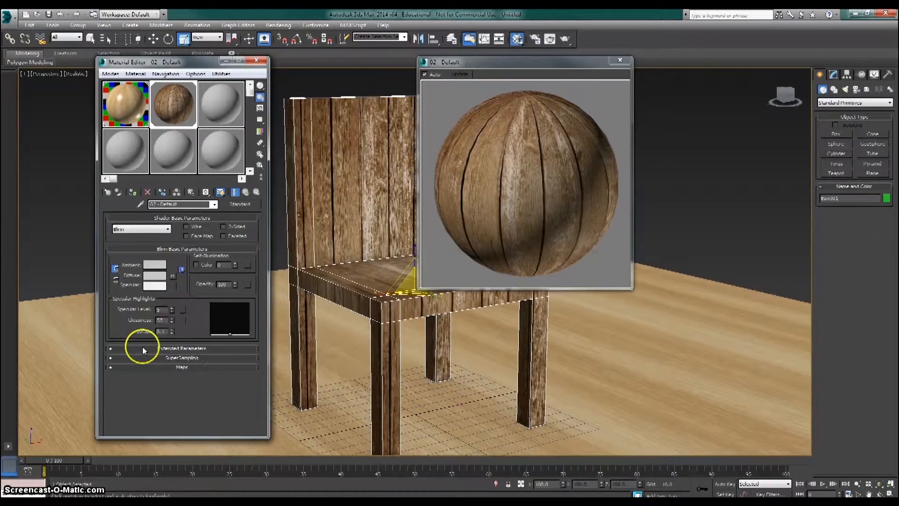
- Enable the dark wood material's Bump map and load the bitmap 21802-wood-texture-1920x1200-photography-wallpaper.jpg into it
left_click(178, 368)
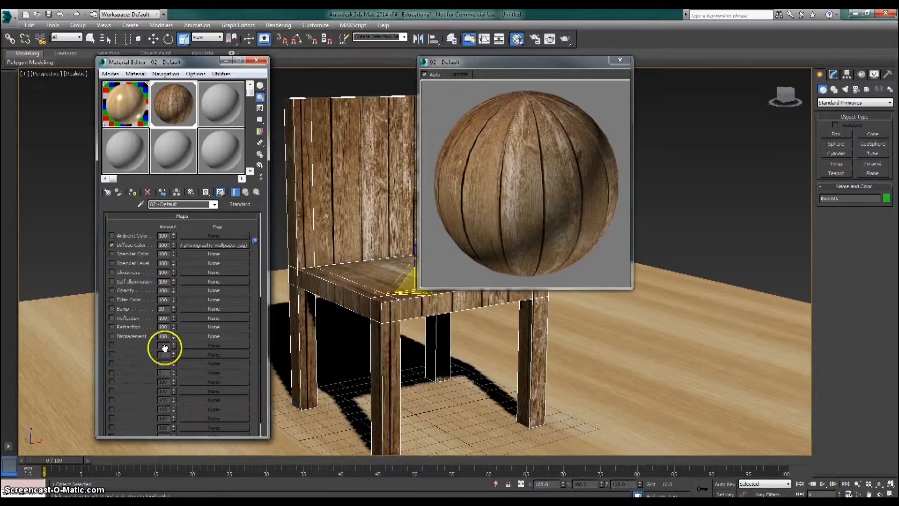
left_click(113, 309)
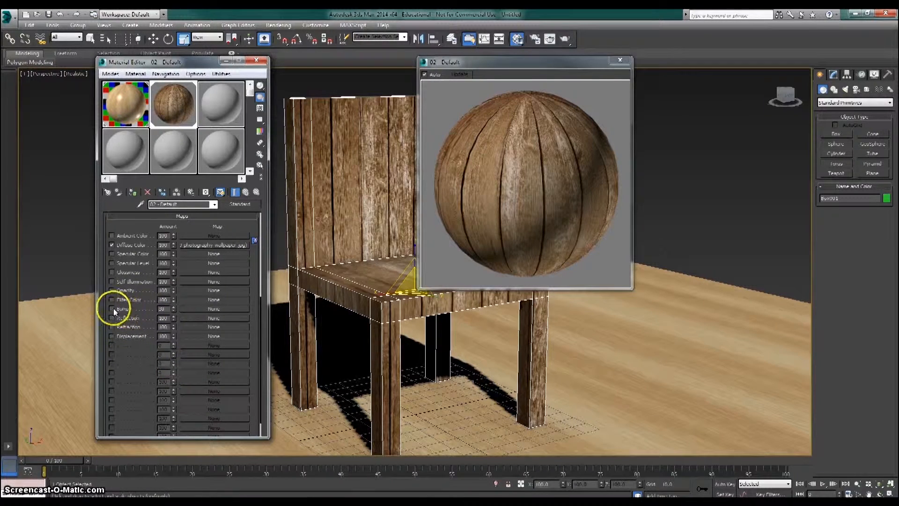
left_click(184, 308)
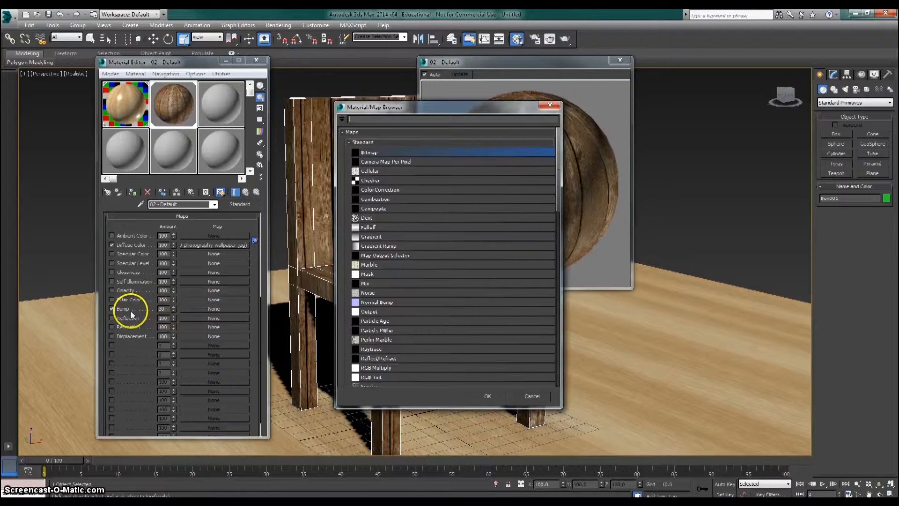
left_click_drag(425, 108, 721, 64)
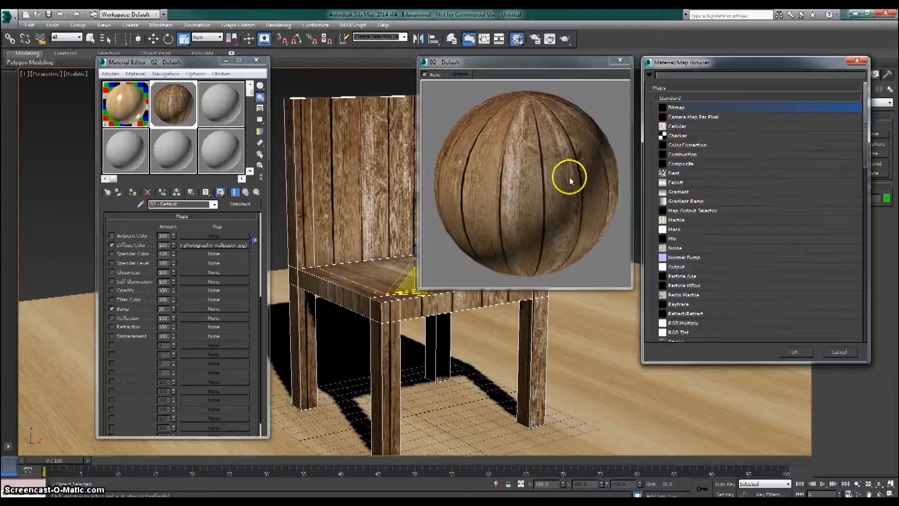
double_click(678, 112)
left_click_drag(321, 81, 762, 61)
left_click(684, 161)
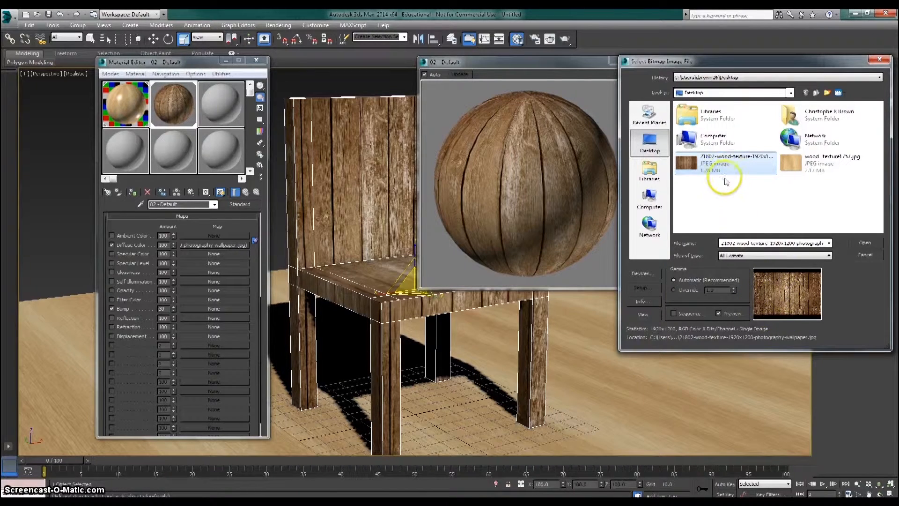
left_click(743, 170)
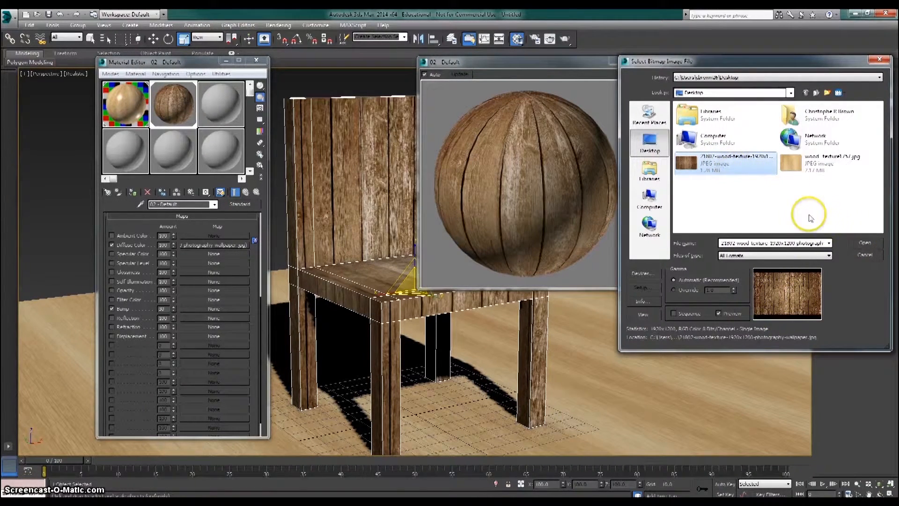
left_click(861, 243)
left_click(861, 244)
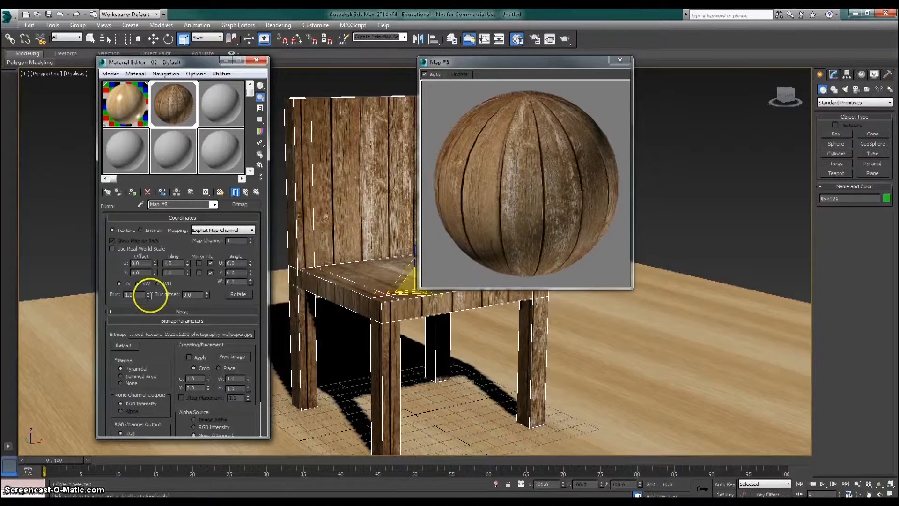
- Set the bump bitmap's blur to 0.01 and inspect the wood relief in a larger sample preview
left_click_drag(149, 298, 154, 350)
left_click_drag(632, 288, 837, 434)
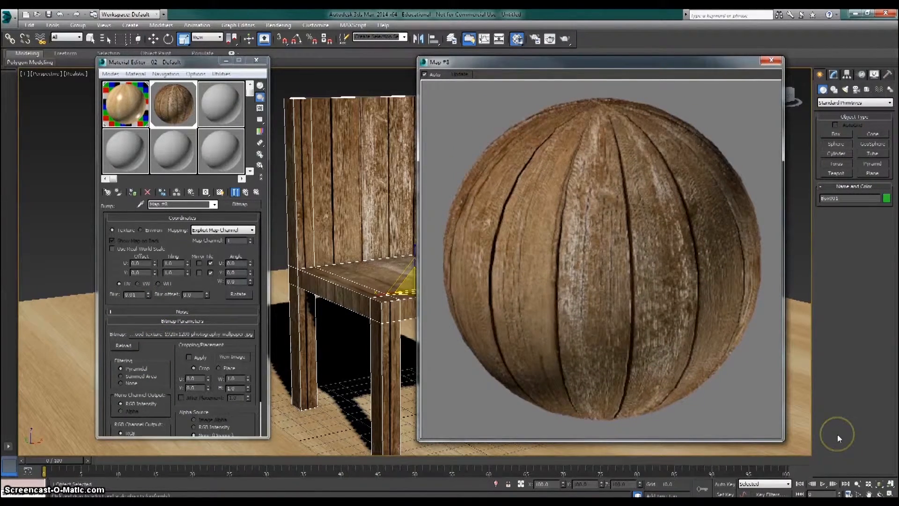
left_click_drag(584, 62, 538, 50)
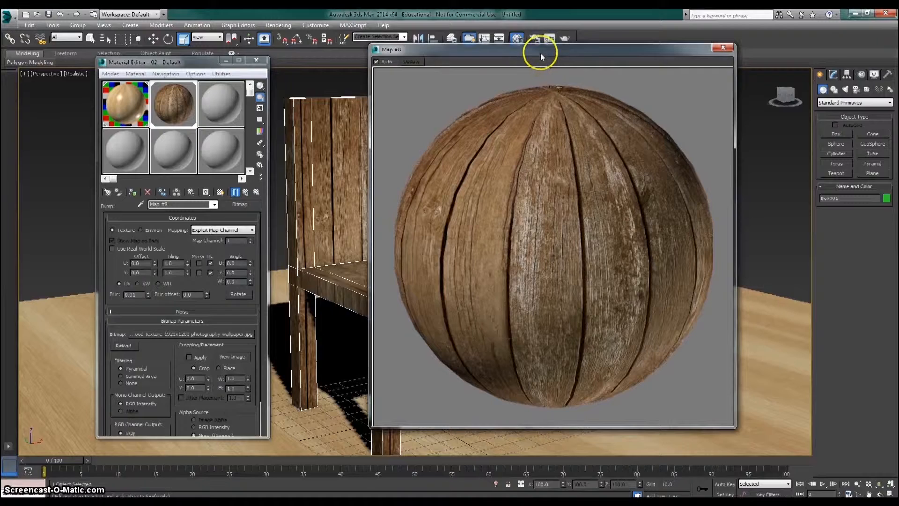
left_click_drag(535, 49, 524, 54)
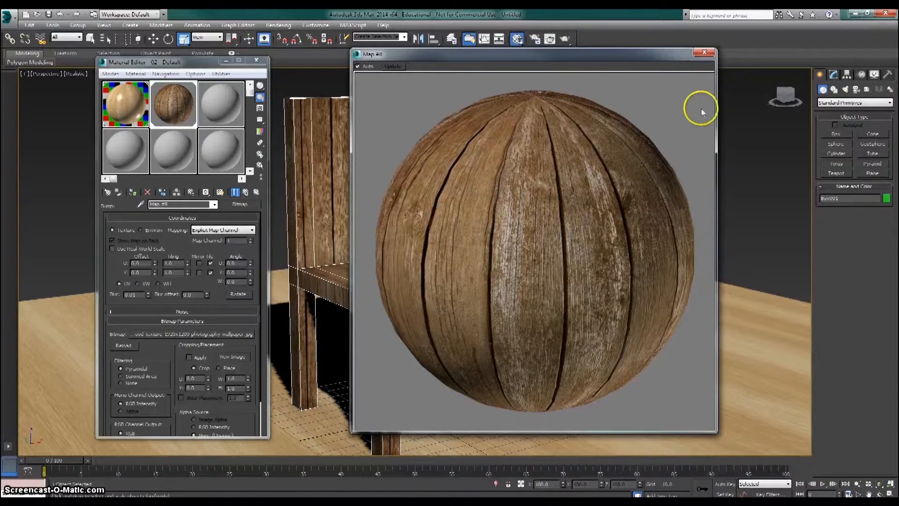
left_click(704, 52)
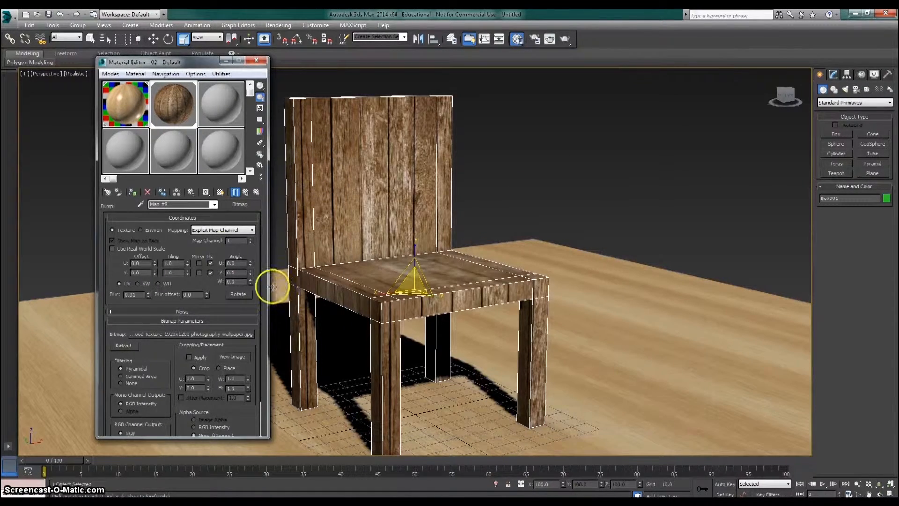
- Return to the parent material, set its Bump amount to 50, check the sample preview and close the Material Editor
left_click(214, 204)
left_click(181, 213)
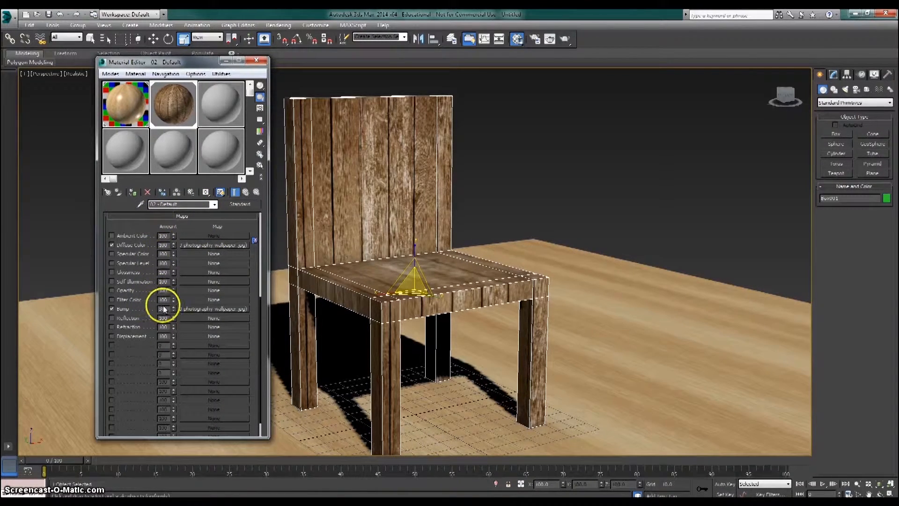
left_click_drag(166, 308, 158, 311)
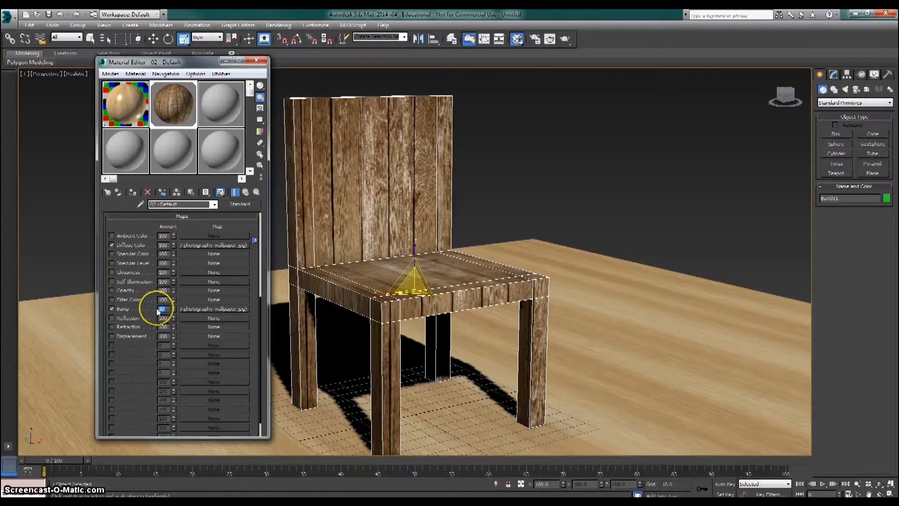
type("50")
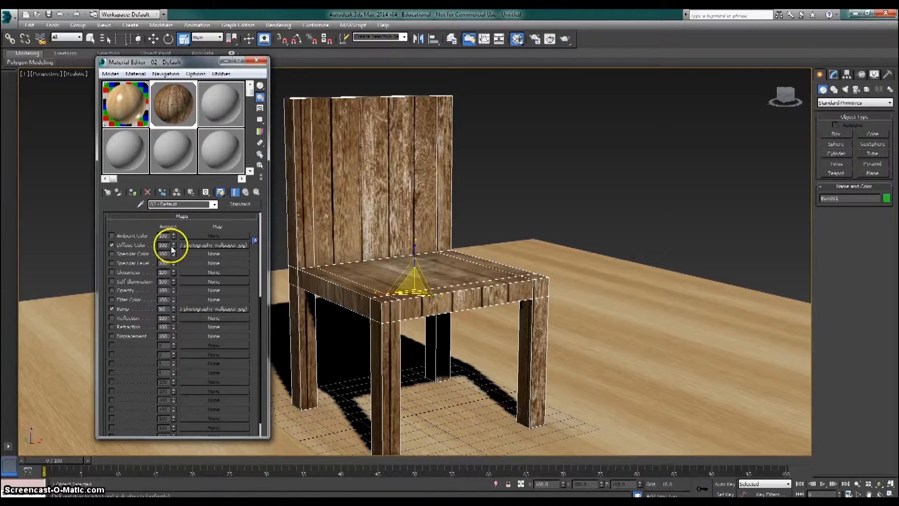
double_click(171, 112)
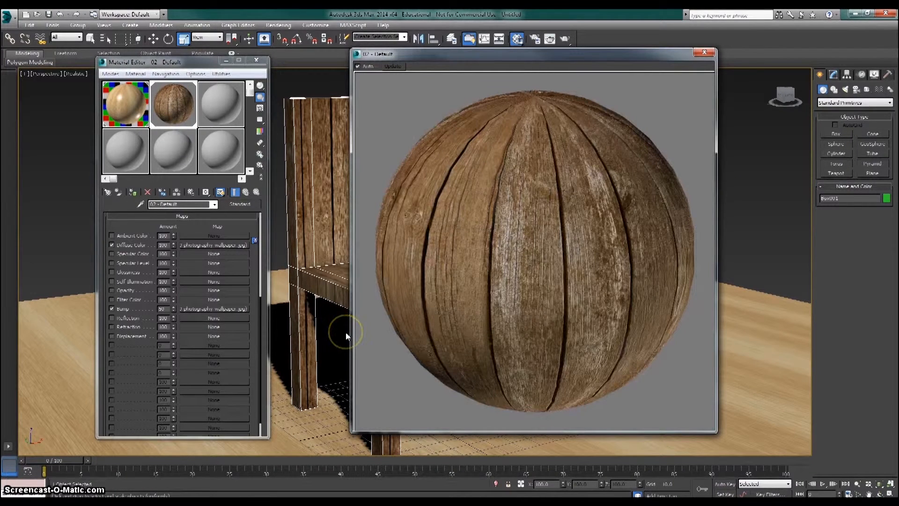
left_click(164, 300)
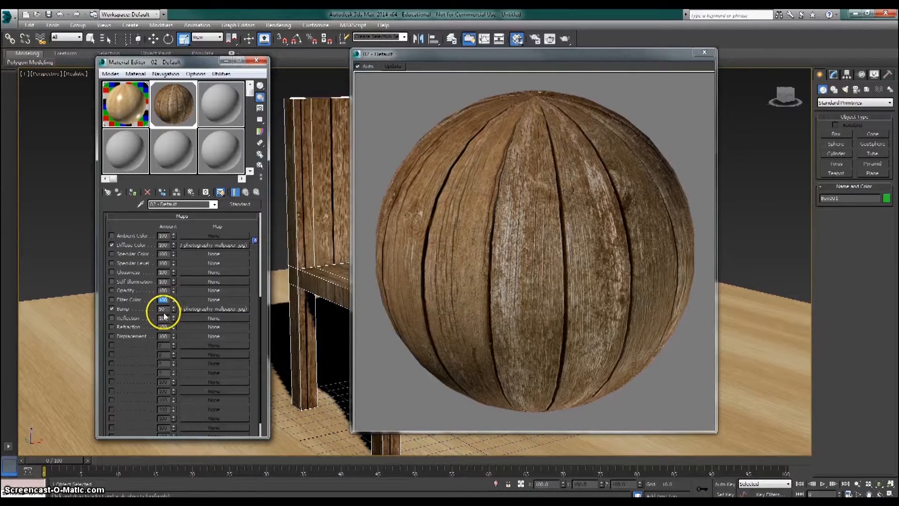
left_click(162, 309)
key("Return")
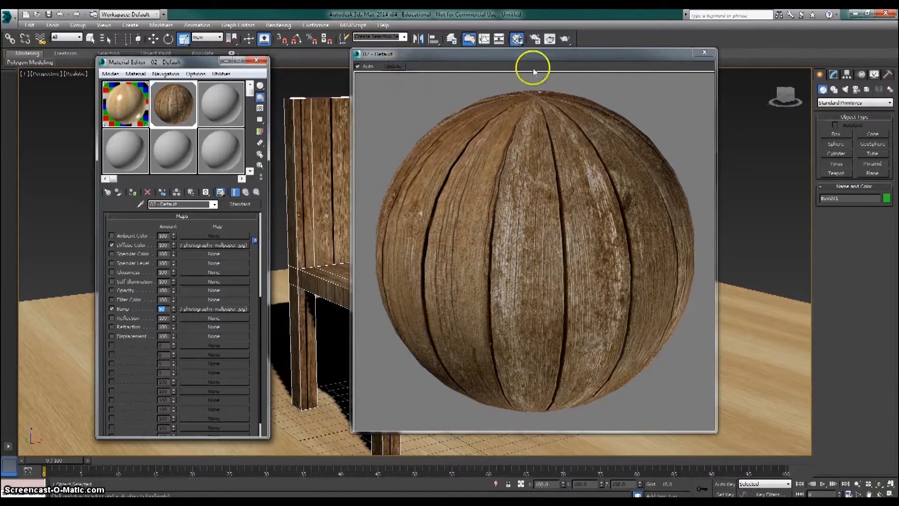
left_click(703, 53)
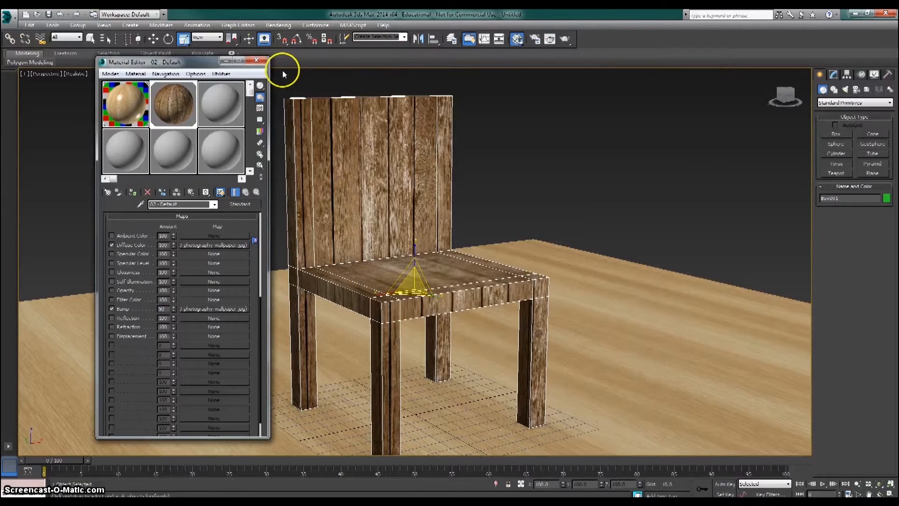
left_click(256, 60)
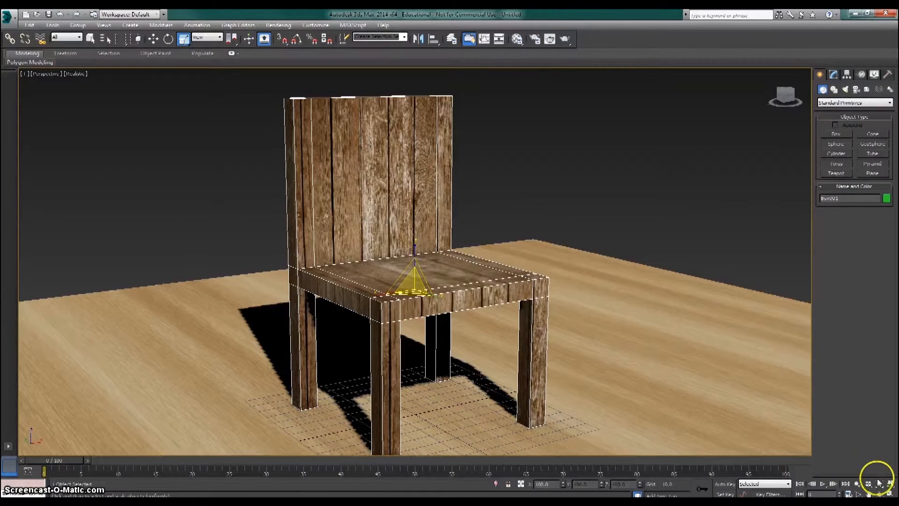